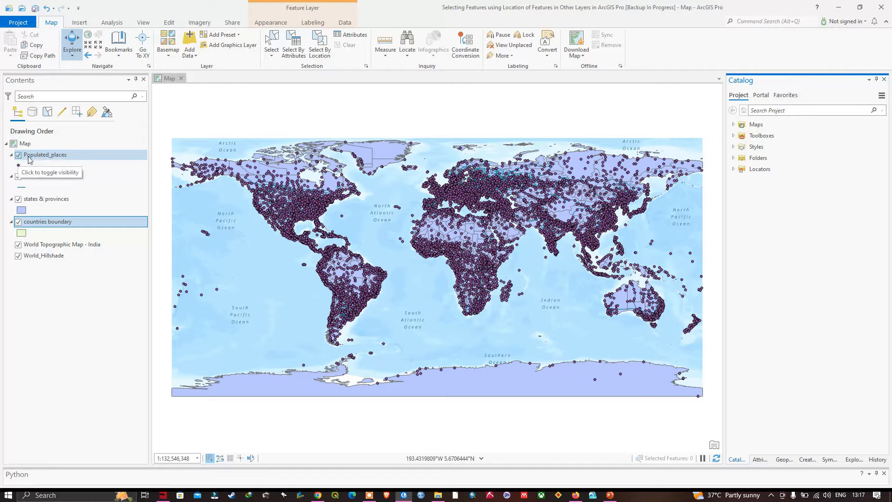
# Step: Hide the Populated_places and states & provinces layers, leaving Railroads and countries boundary visible
pyautogui.click(18, 155)
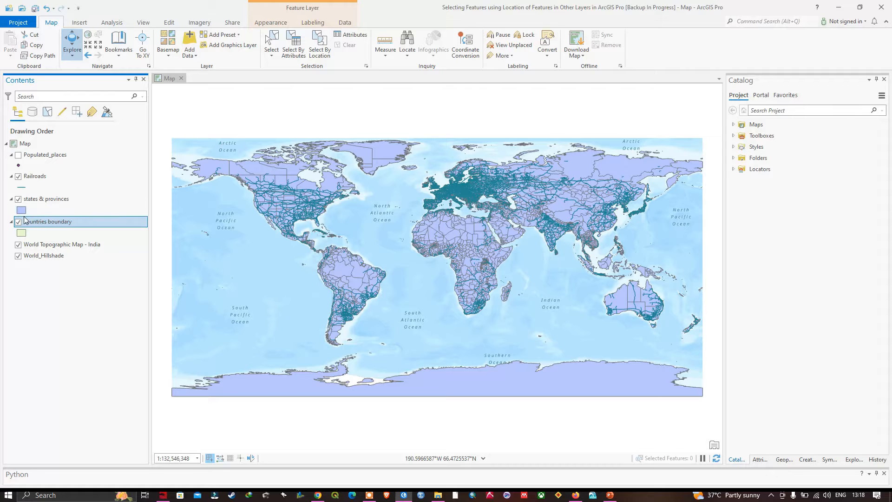
pyautogui.click(18, 199)
pyautogui.click(19, 177)
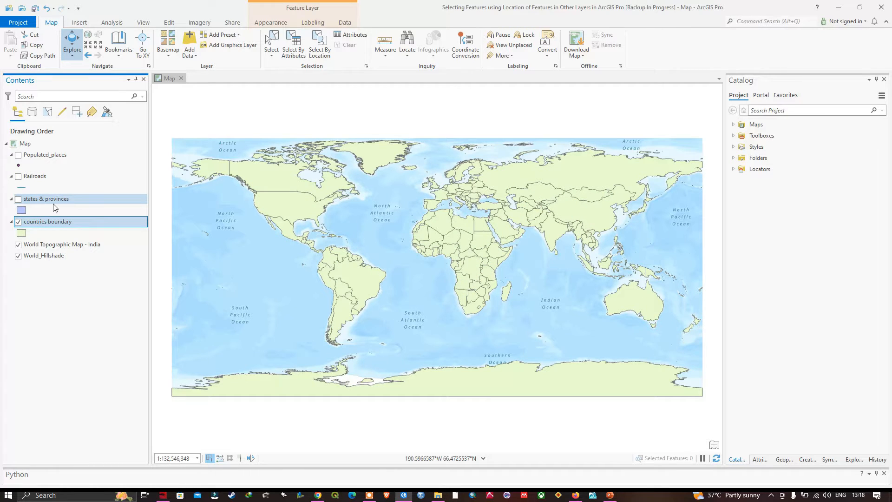
pyautogui.click(18, 200)
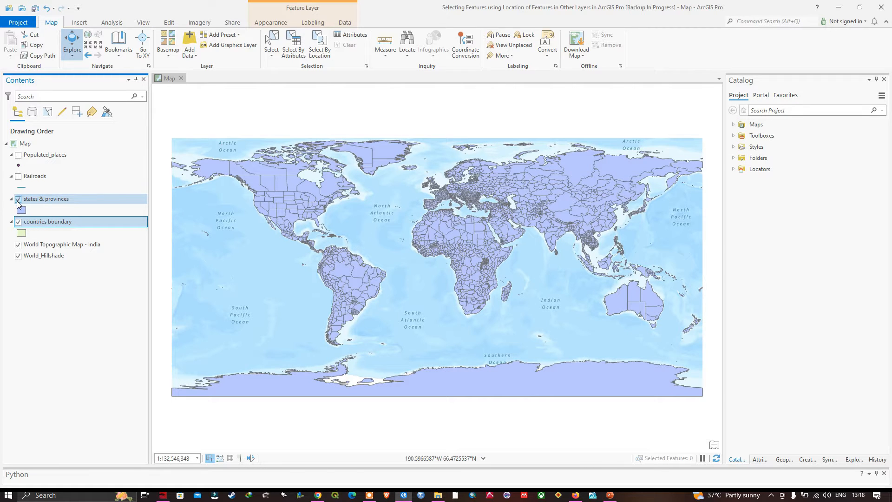
pyautogui.click(19, 177)
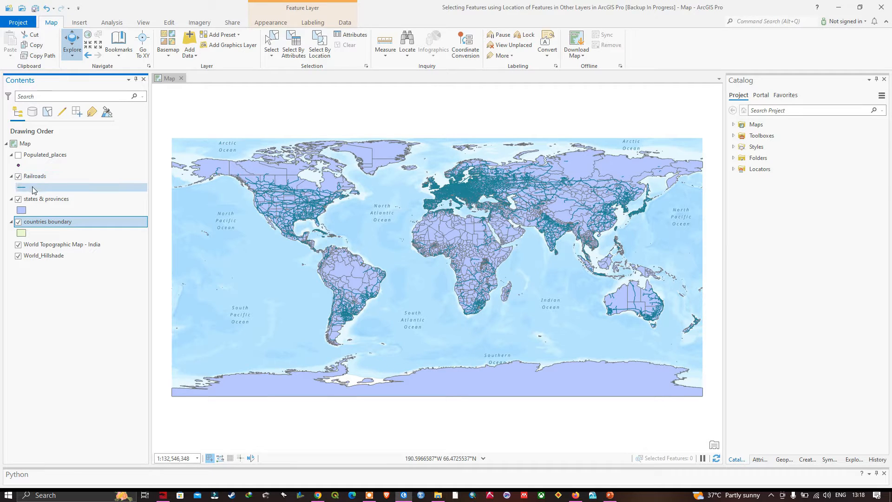
pyautogui.click(18, 198)
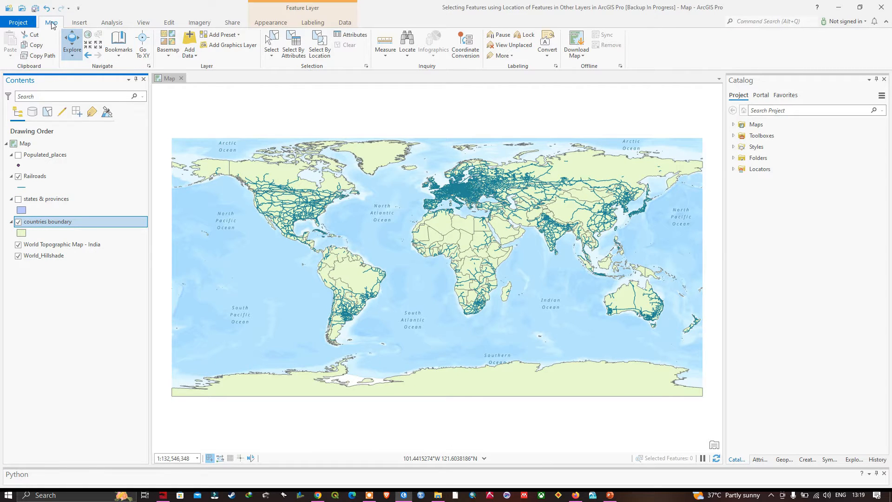
# Step: Open Select By Location with countries boundary as the input features and Intersect as the relationship
pyautogui.click(325, 52)
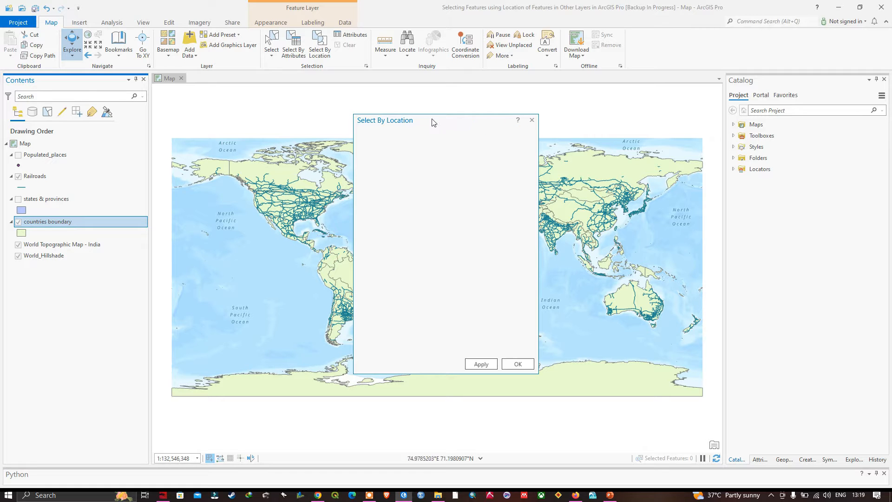
pyautogui.moveTo(464, 122); pyautogui.dragTo(727, 126)
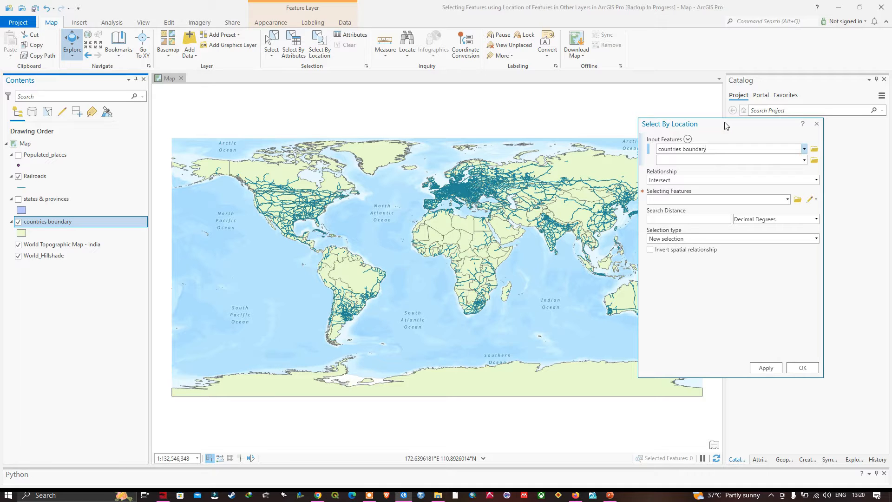
pyautogui.moveTo(746, 125); pyautogui.dragTo(745, 132)
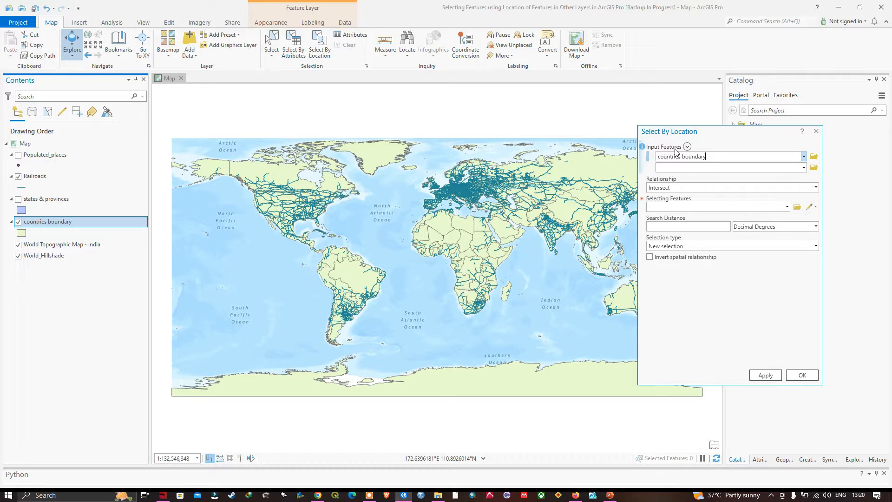
pyautogui.click(803, 156)
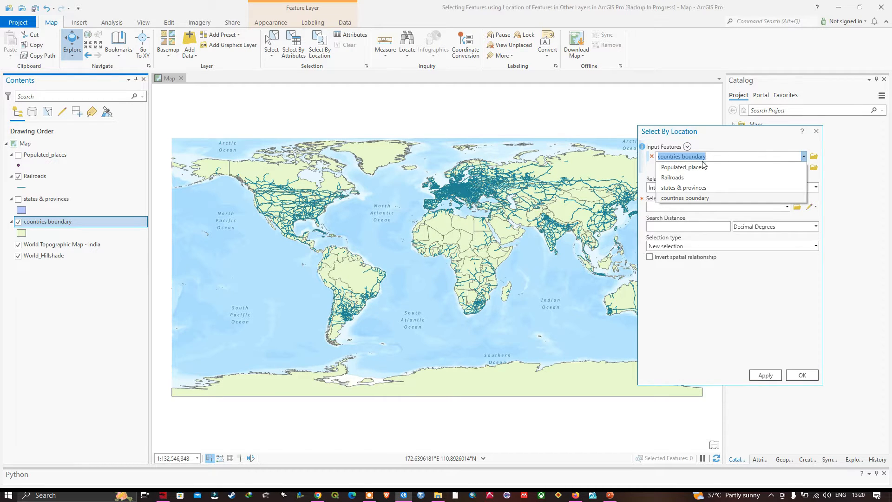
pyautogui.click(690, 199)
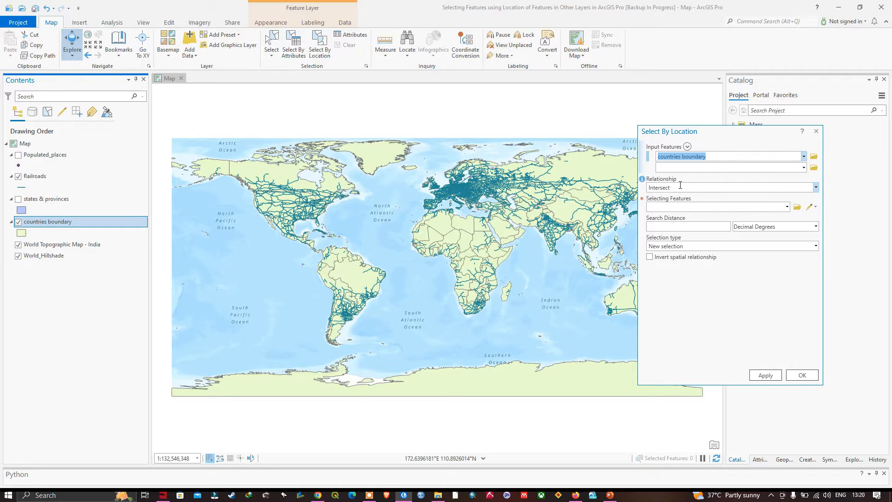
pyautogui.click(816, 186)
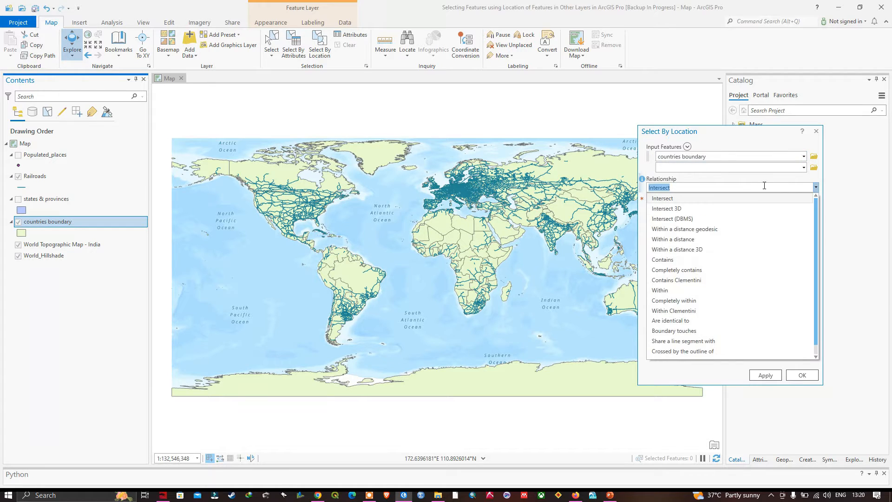
pyautogui.click(680, 199)
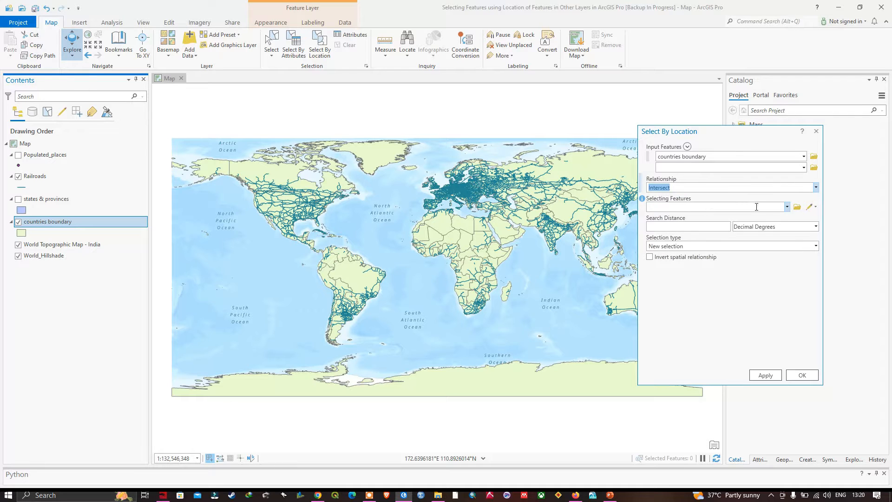
# Step: Set Railroads as the selecting features with a new selection, and run the selection
pyautogui.click(787, 207)
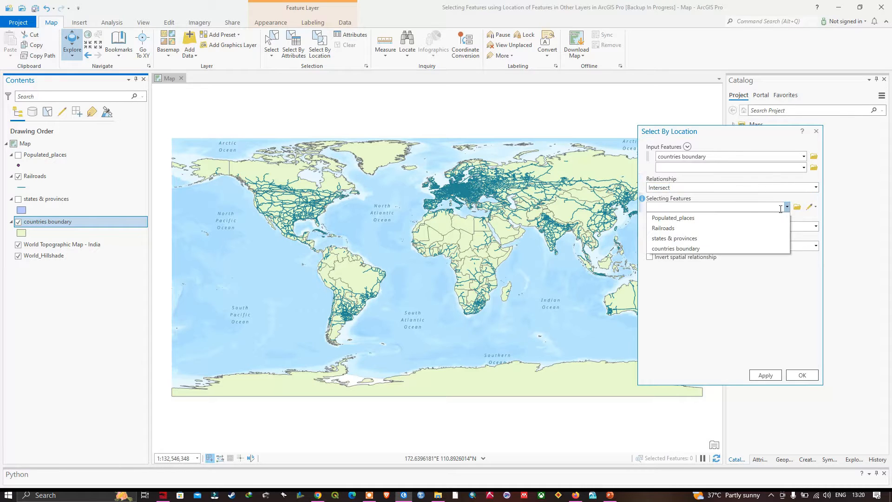
pyautogui.click(669, 228)
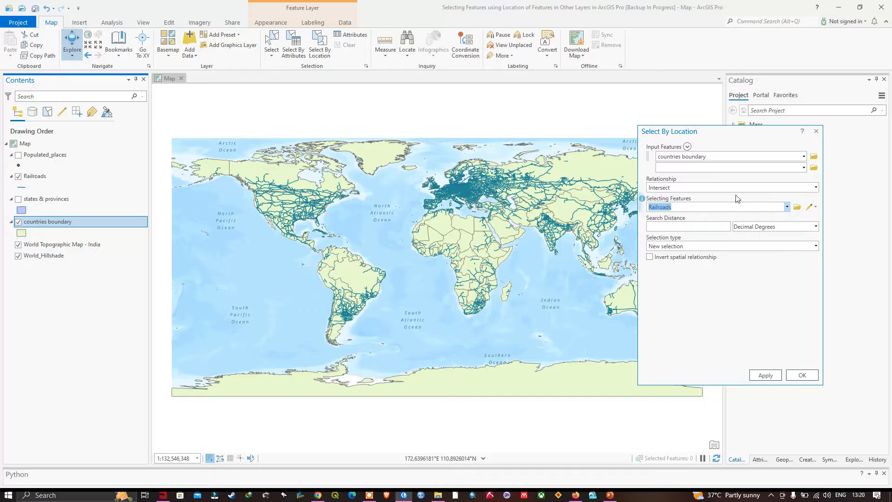
pyautogui.moveTo(720, 134); pyautogui.dragTo(784, 138)
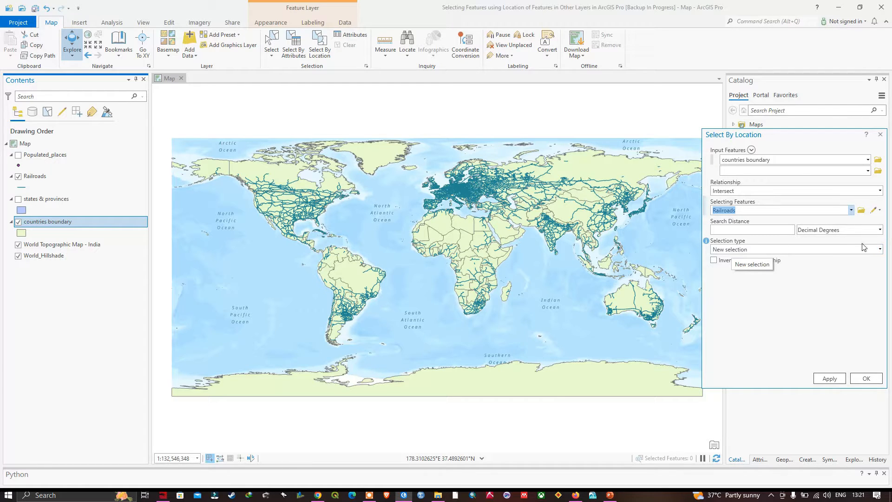
pyautogui.click(743, 250)
pyautogui.click(737, 261)
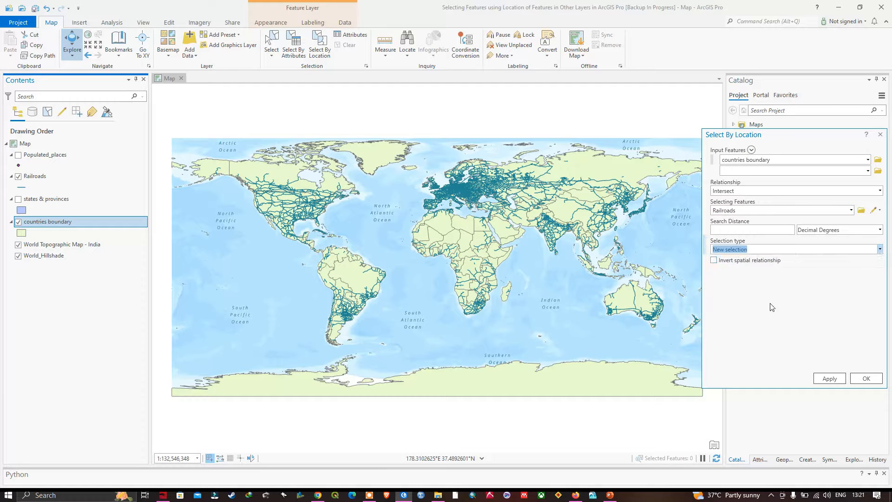
pyautogui.click(864, 378)
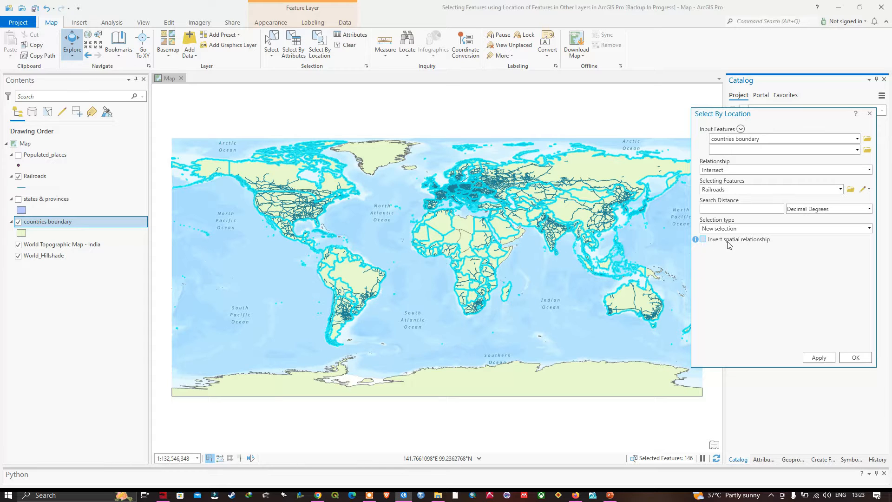
# Step: Enable Invert spatial relationship and rerun the selection to get countries without railroads
pyautogui.click(703, 240)
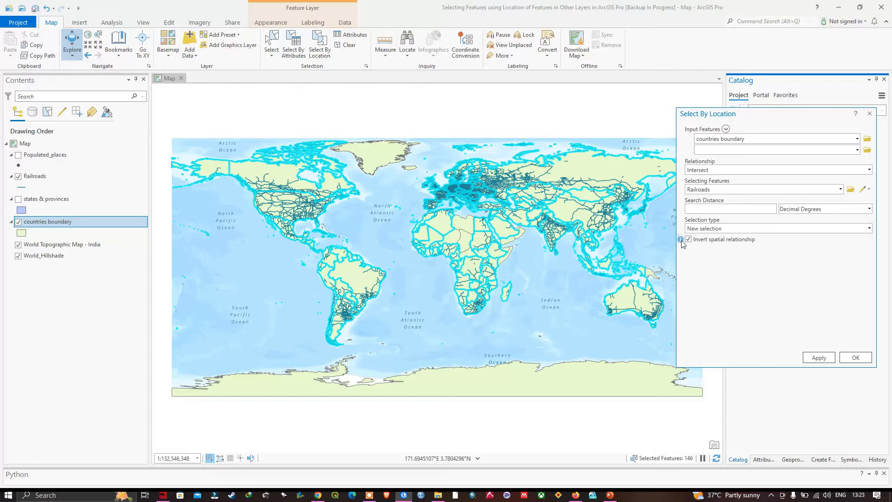
pyautogui.moveTo(681, 240)
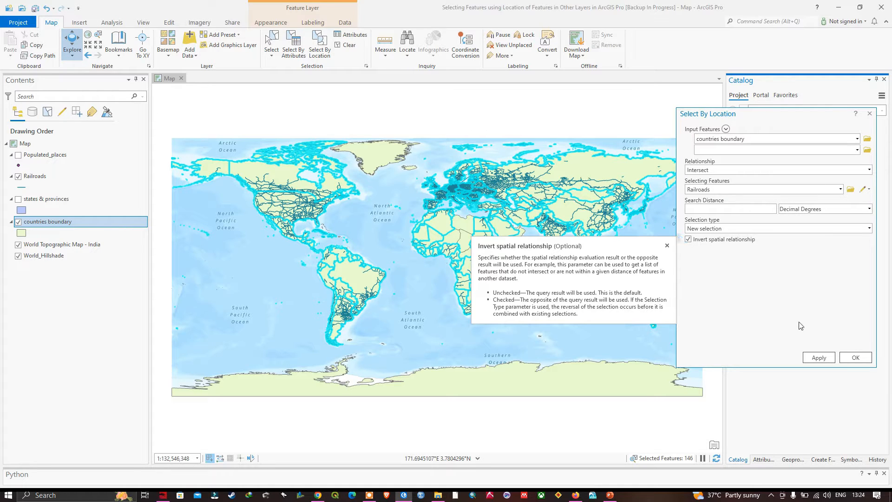
pyautogui.click(855, 357)
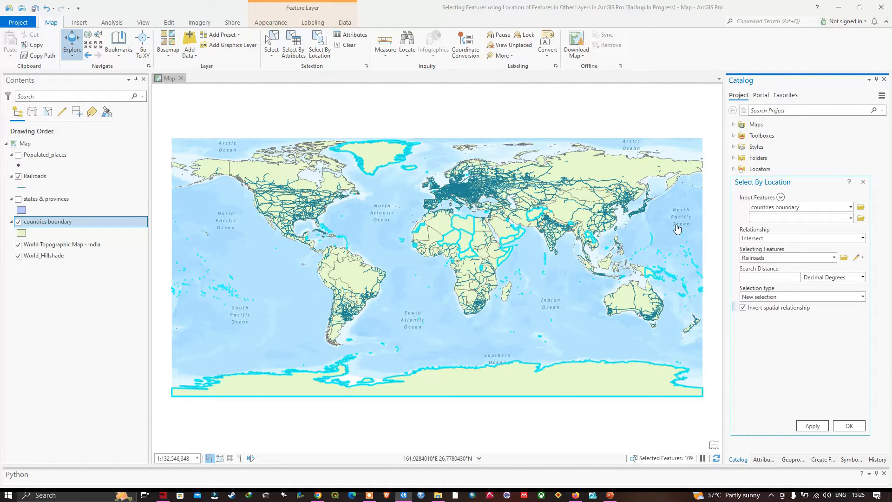
# Step: Open the attributes of the selected countries and zoom to Bahamas
pyautogui.click(354, 35)
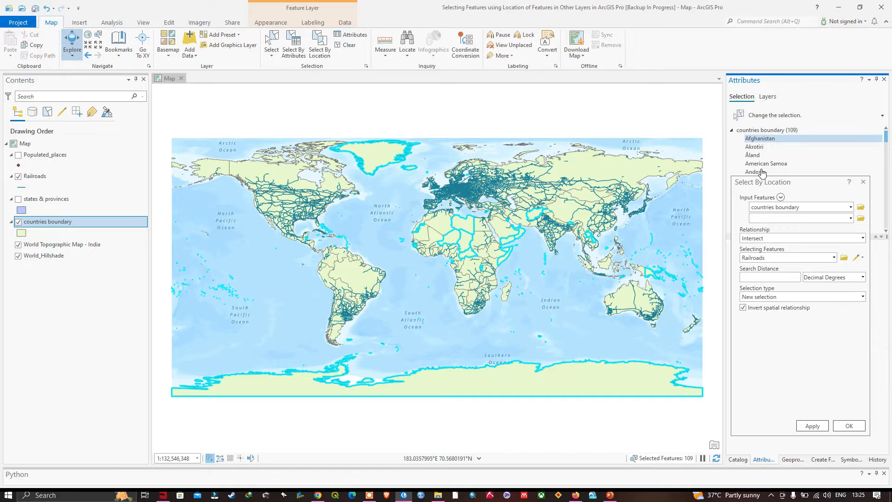
pyautogui.moveTo(790, 181); pyautogui.dragTo(620, 169)
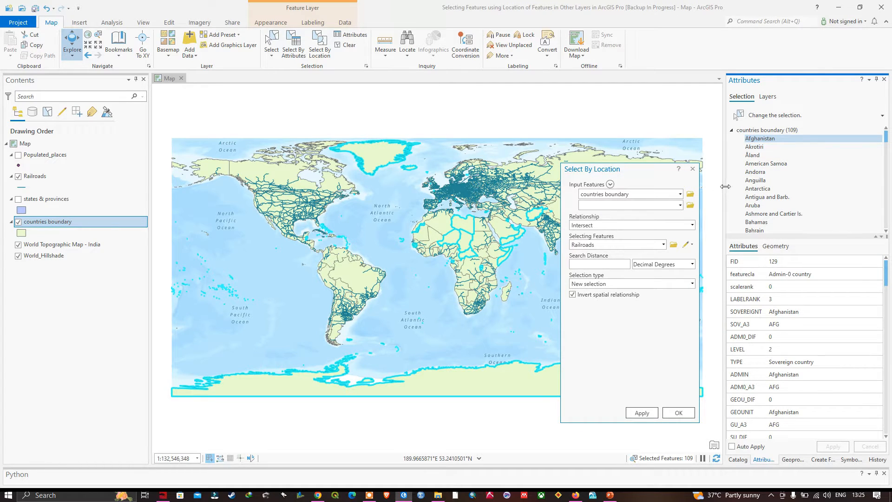
pyautogui.click(760, 222)
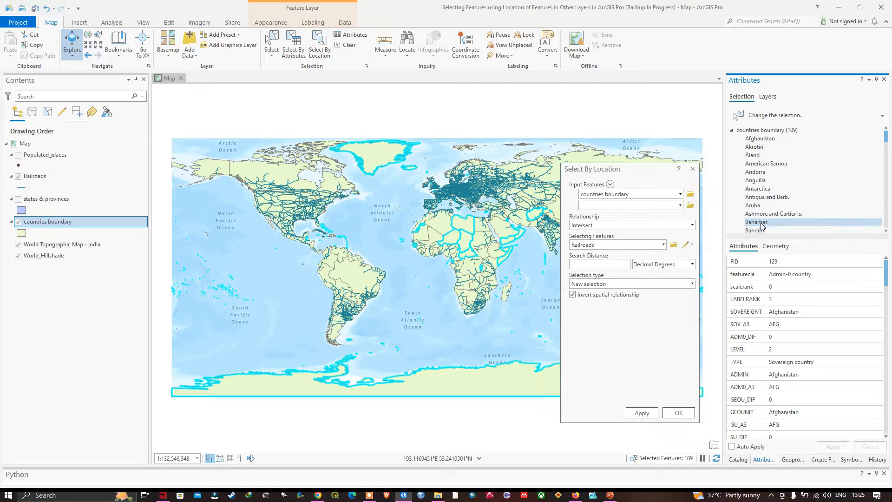
pyautogui.rightClick(761, 226)
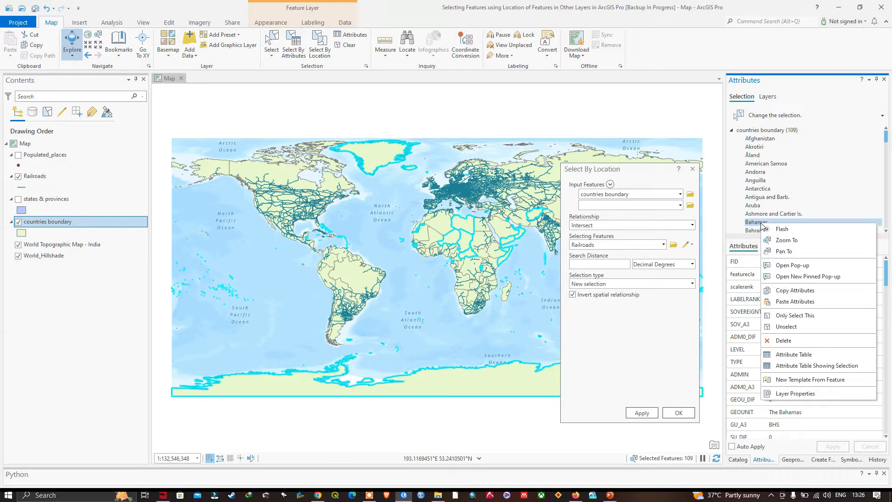
pyautogui.click(786, 240)
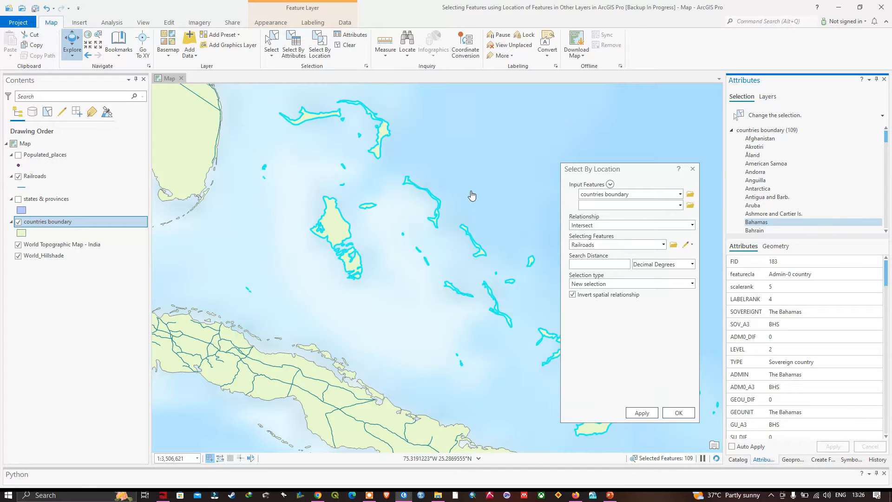
# Step: Move the Select By Location dialog aside and zoom to Afghanistan from the selection list
pyautogui.moveTo(576, 199)
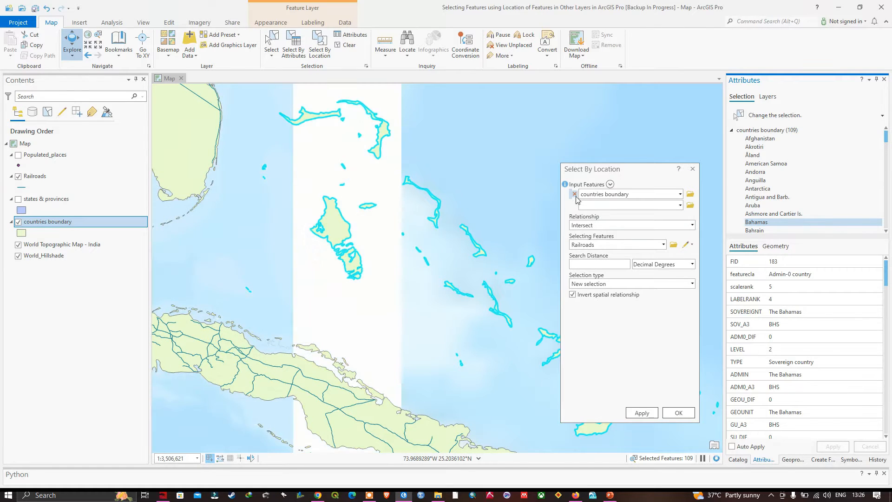
pyautogui.moveTo(639, 177); pyautogui.dragTo(84, 268)
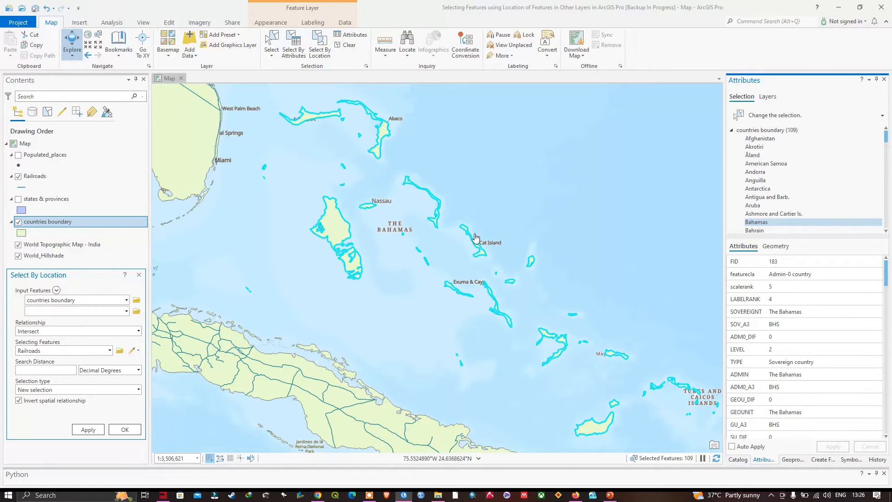
pyautogui.click(763, 139)
pyautogui.rightClick(765, 141)
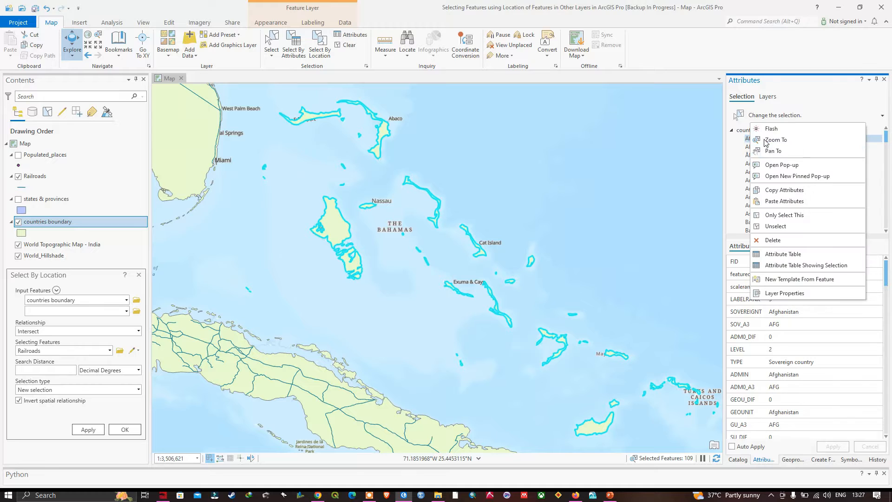
pyautogui.click(780, 143)
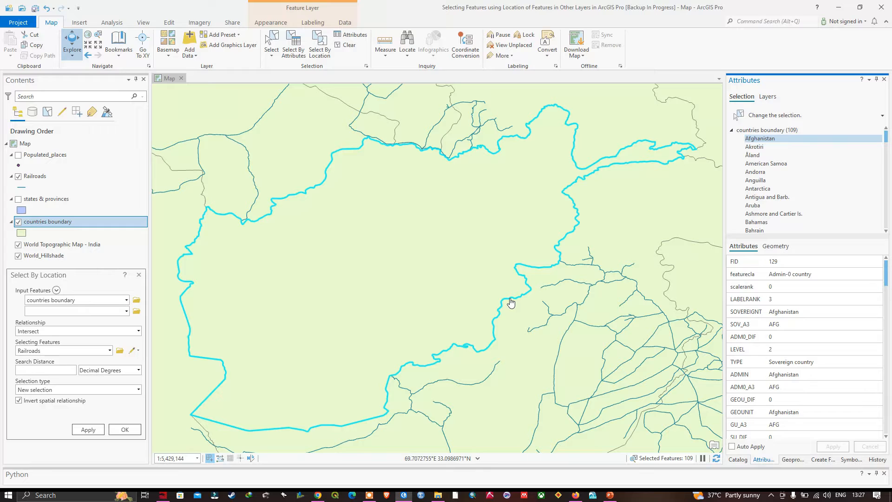
# Step: Zoom to Ashmore and Cartier Is. from the selection list and zoom out slightly
pyautogui.click(772, 216)
pyautogui.rightClick(772, 216)
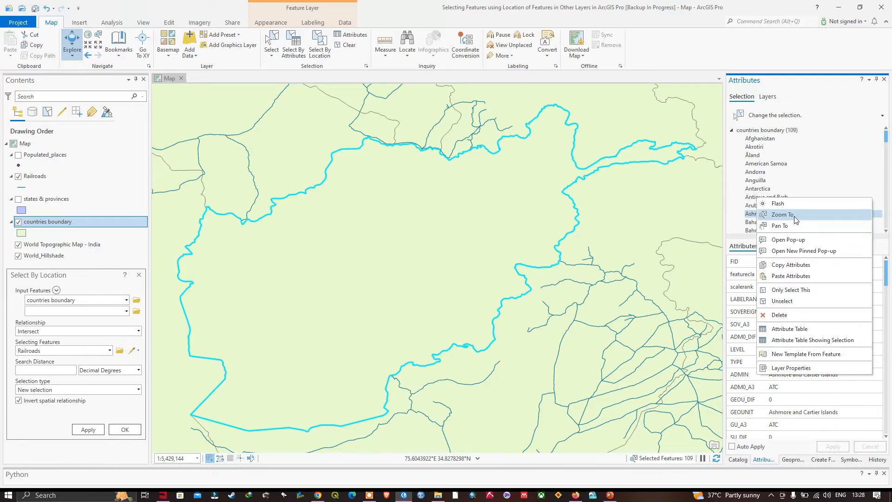
pyautogui.click(796, 216)
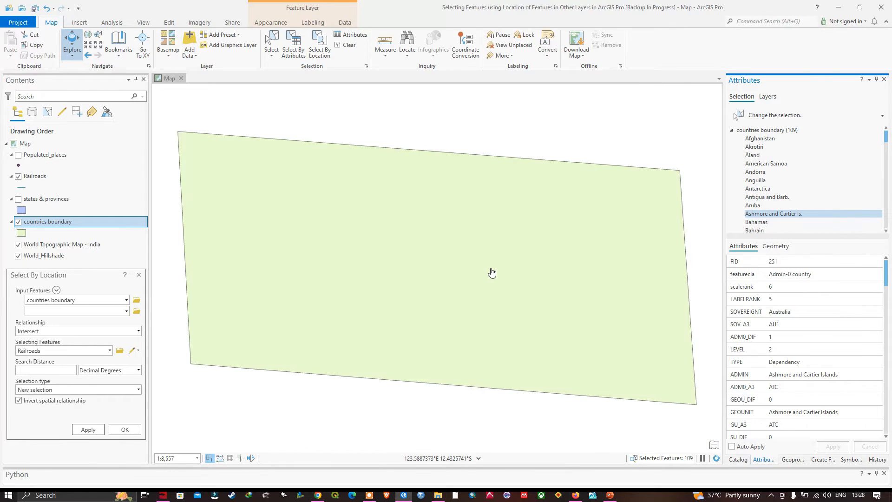
pyautogui.scroll(-2, 504, 287)
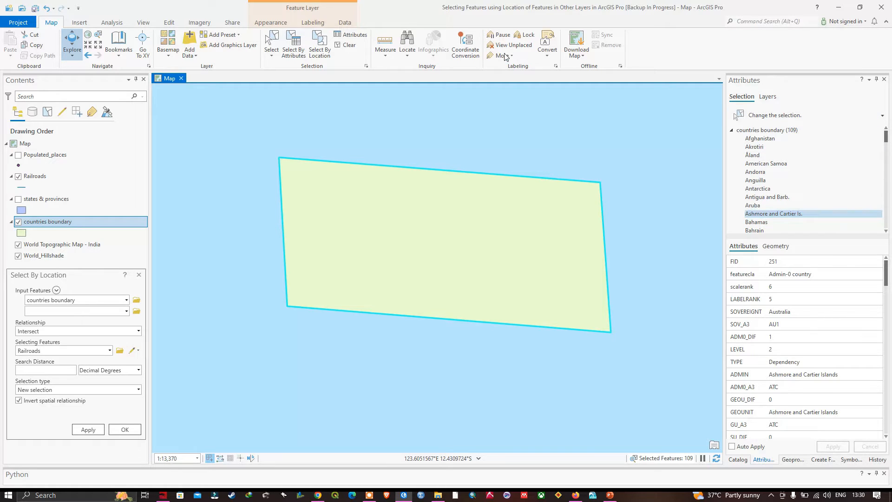
# Step: Open Select By Attributes for countries boundary and set the selection type to Select subset from the current selection
pyautogui.click(298, 52)
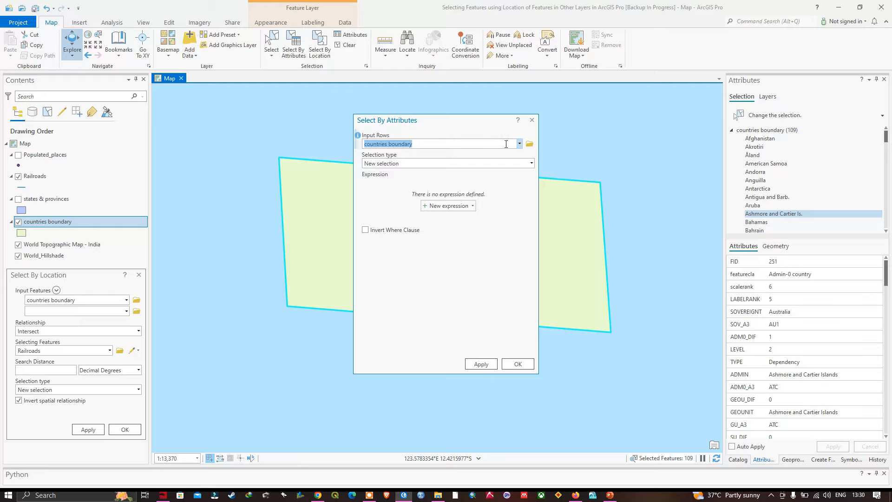
pyautogui.click(519, 144)
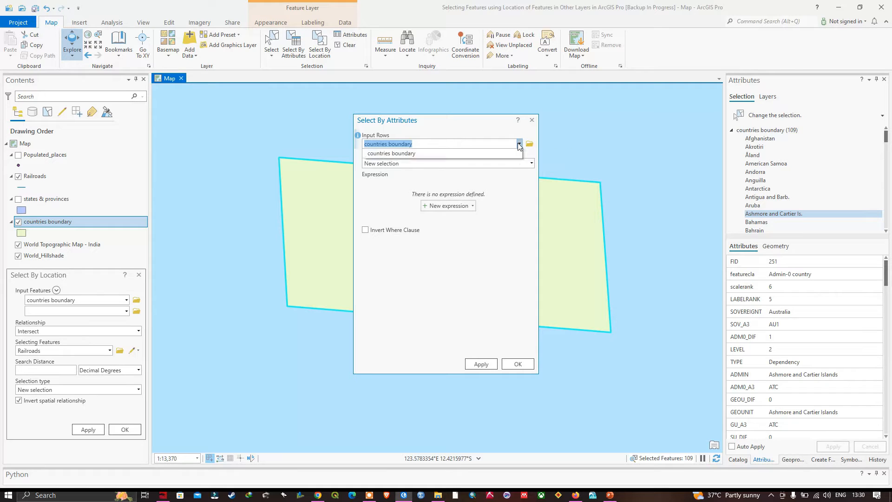
pyautogui.click(413, 185)
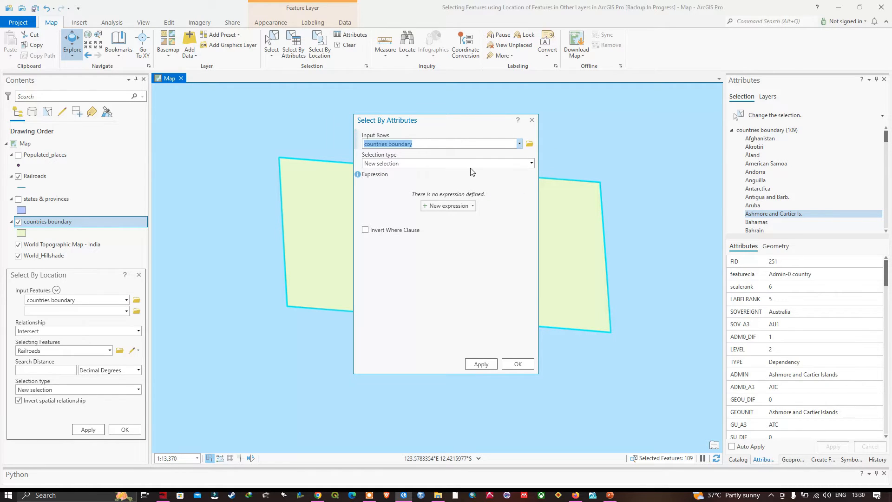
pyautogui.click(531, 164)
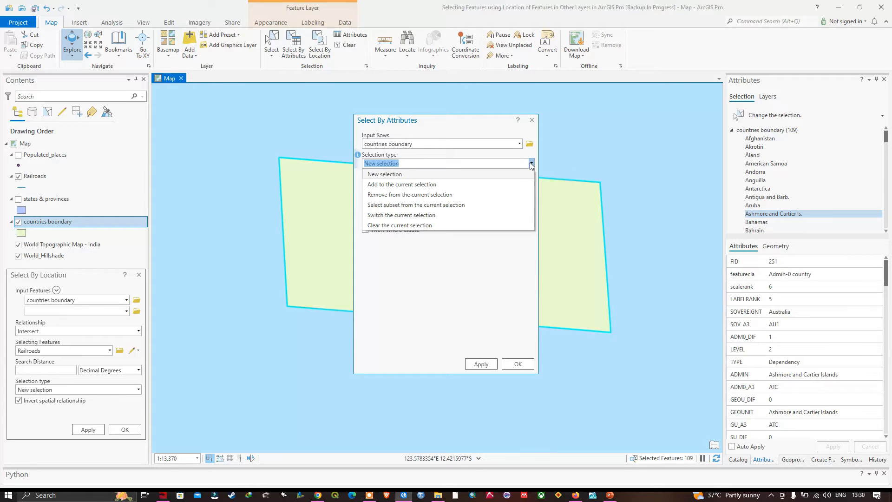
pyautogui.click(420, 205)
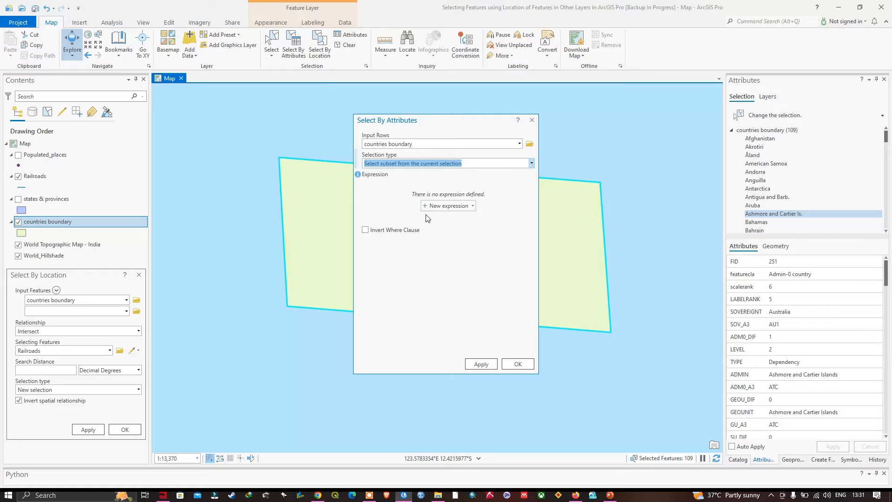
# Step: Build the expression TYPE is equal to Sovereign country and run the subset selection
pyautogui.click(454, 209)
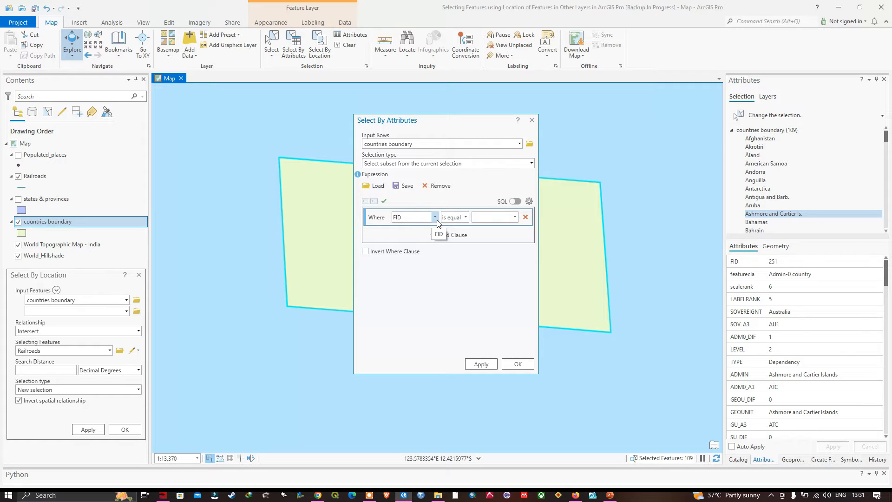
pyautogui.click(434, 217)
pyautogui.scroll(-1, 408, 278)
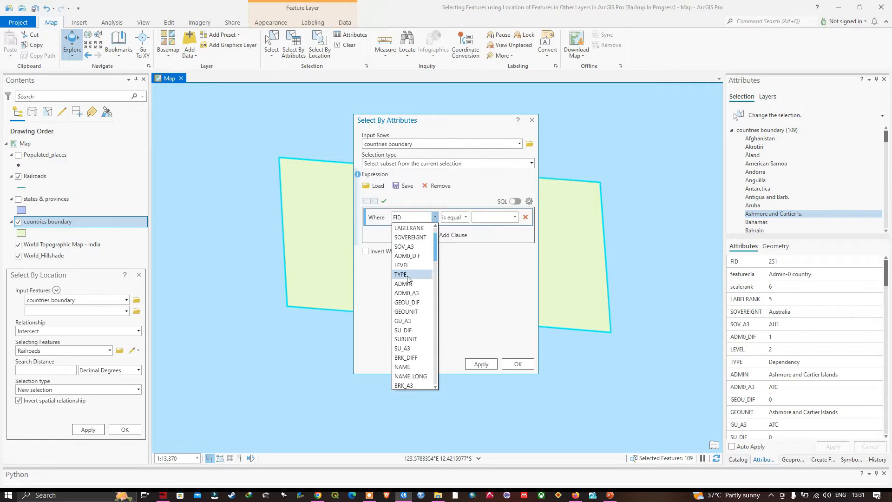
pyautogui.scroll(1, 407, 279)
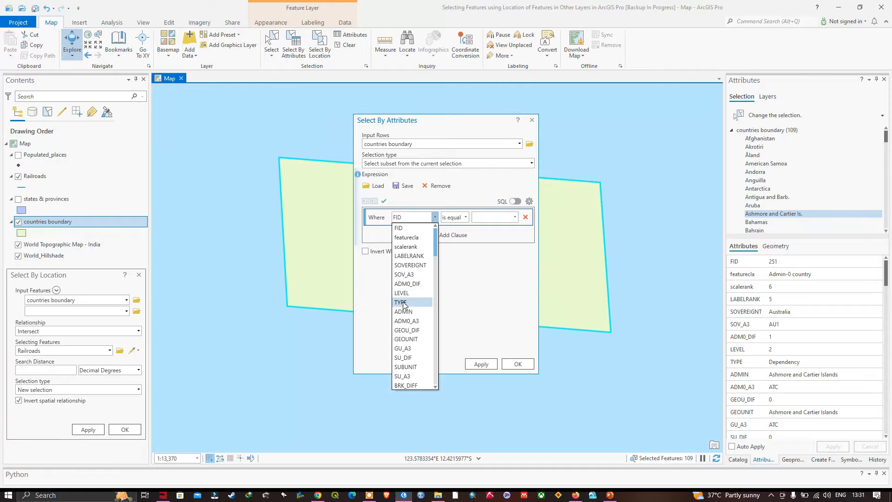
pyautogui.click(418, 302)
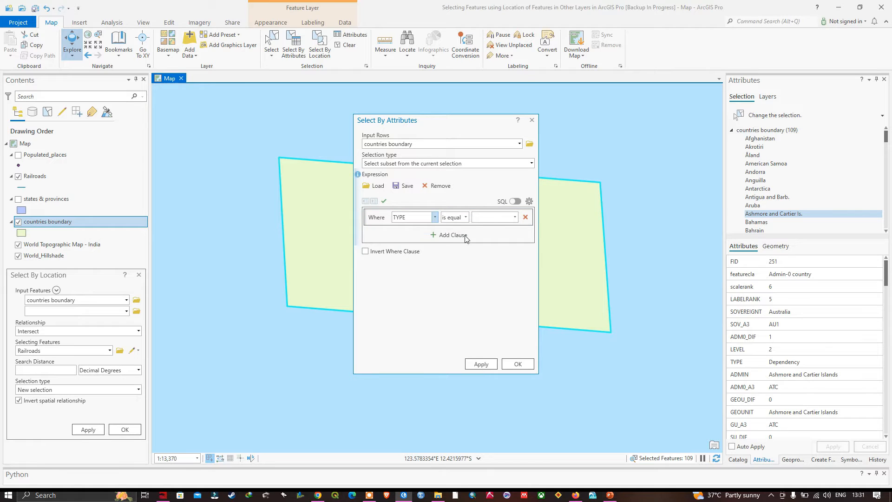
pyautogui.click(514, 216)
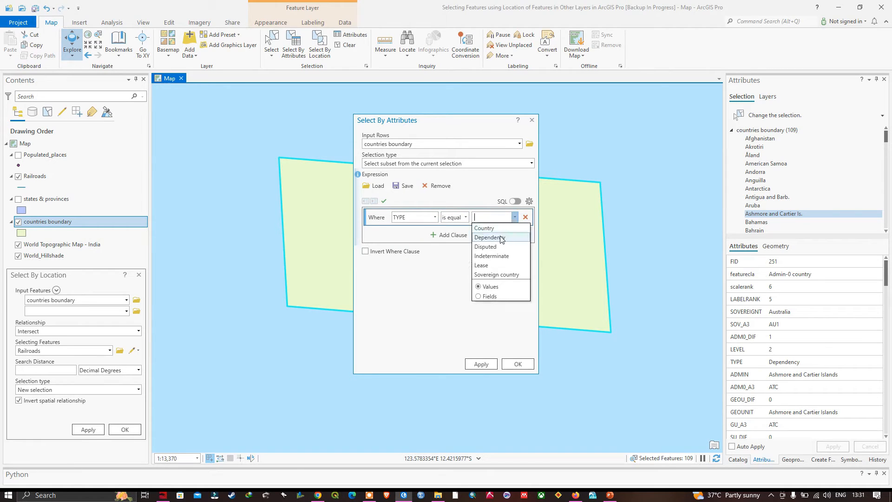
pyautogui.click(492, 275)
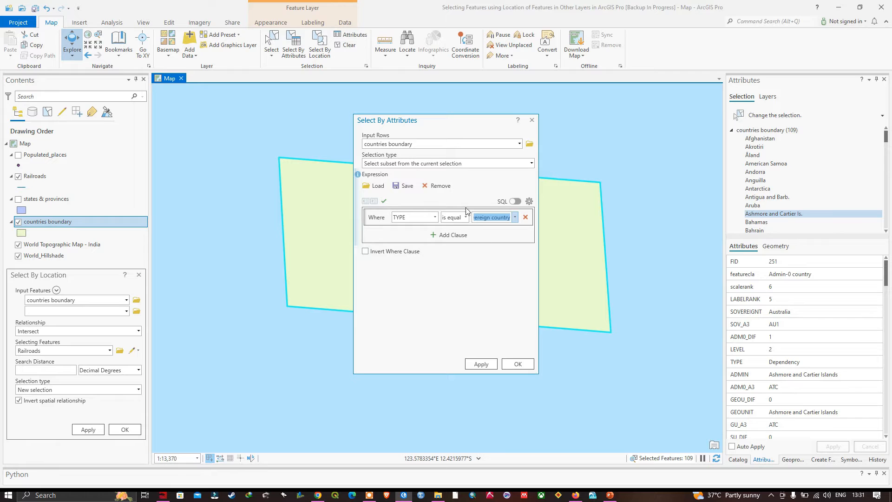
pyautogui.click(522, 363)
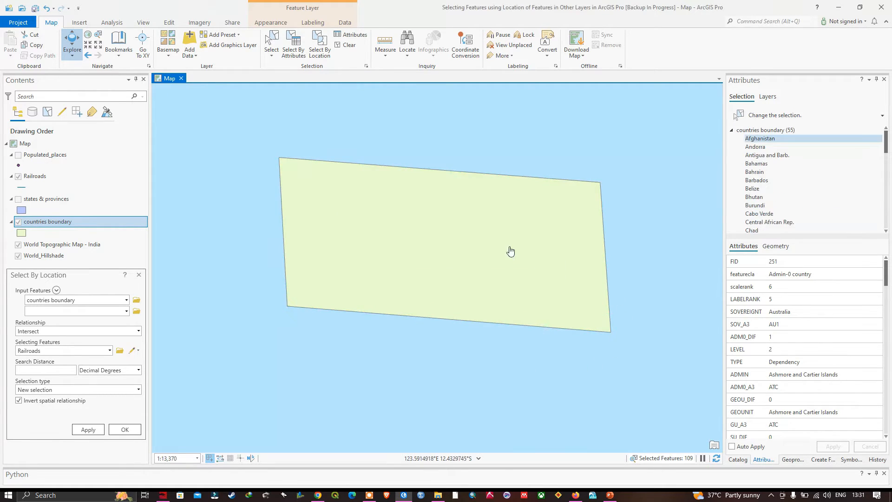
# Step: Zoom to the full extent of the countries boundary layer
pyautogui.click(40, 222)
pyautogui.rightClick(40, 222)
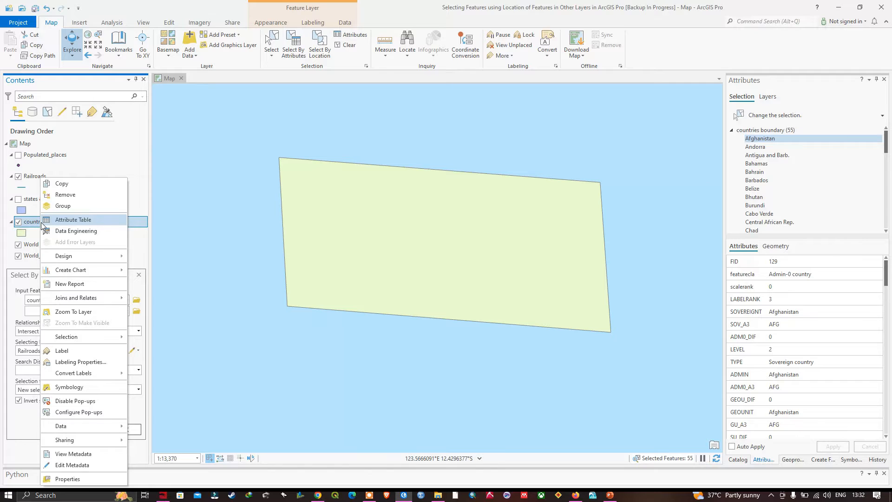
pyautogui.click(77, 310)
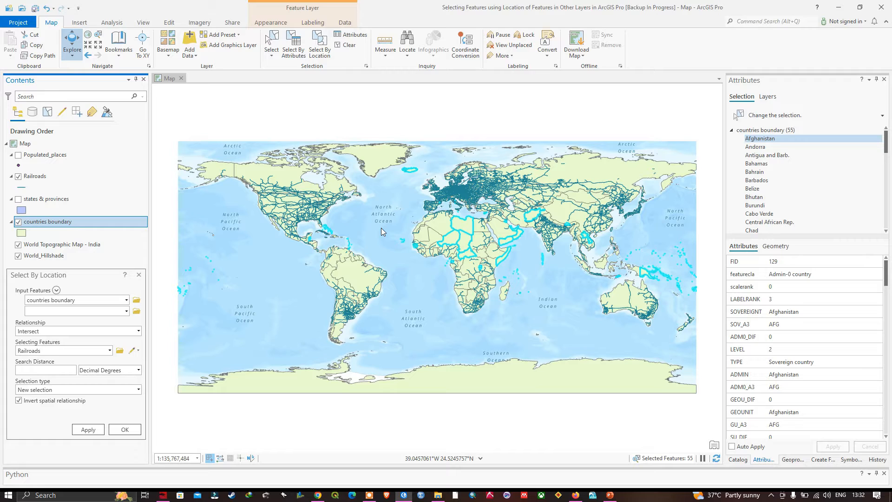
# Step: Zoom to Afghanistan from the selection list
pyautogui.click(348, 36)
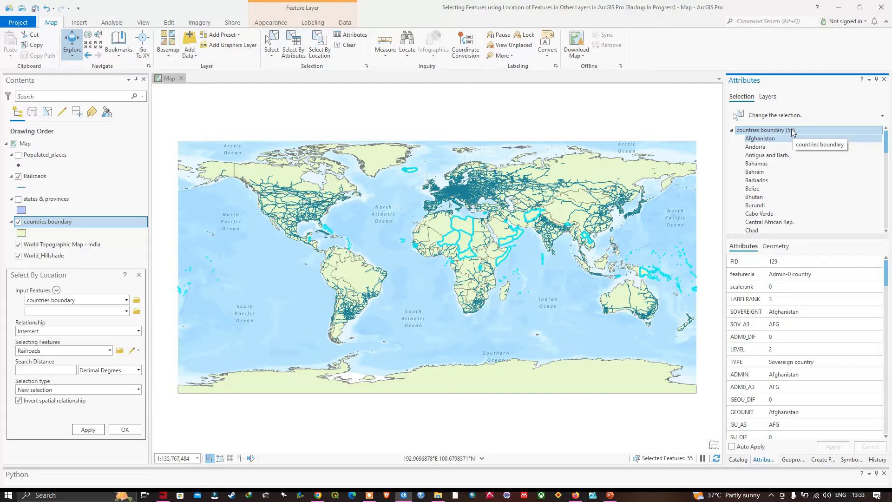
pyautogui.rightClick(766, 140)
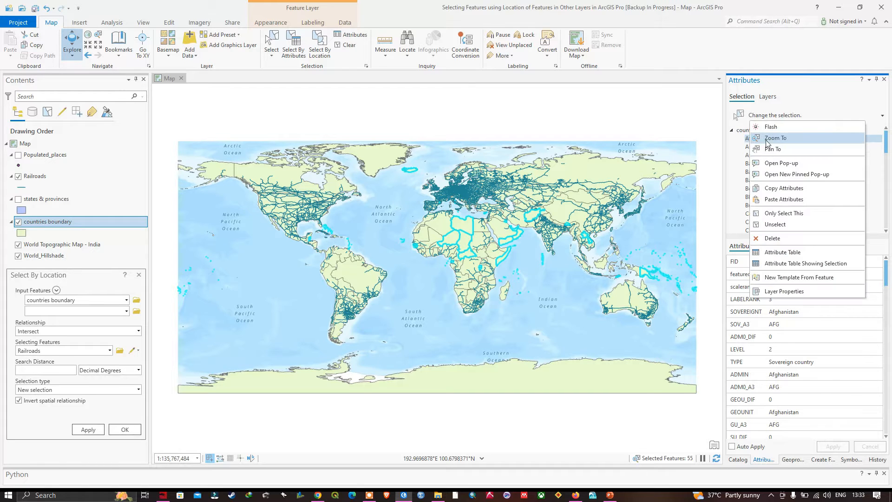
pyautogui.click(782, 139)
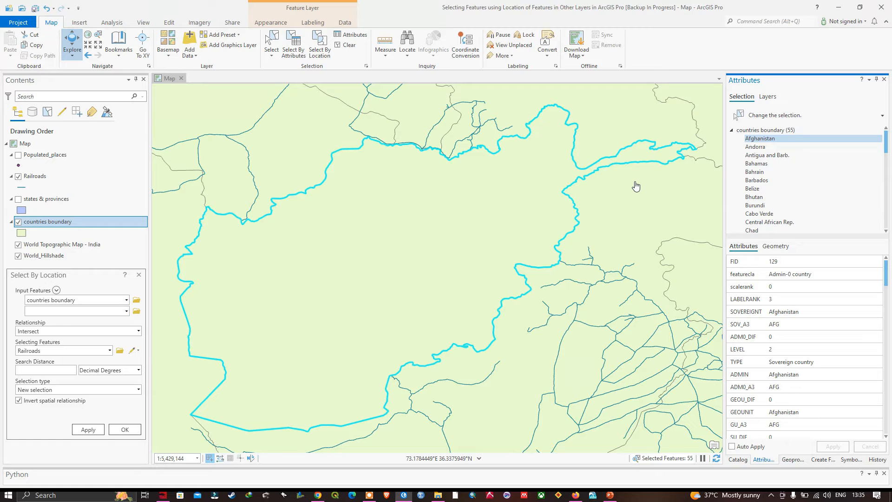
# Step: Clear the selection and zoom back to the countries boundary layer's extent
pyautogui.click(349, 46)
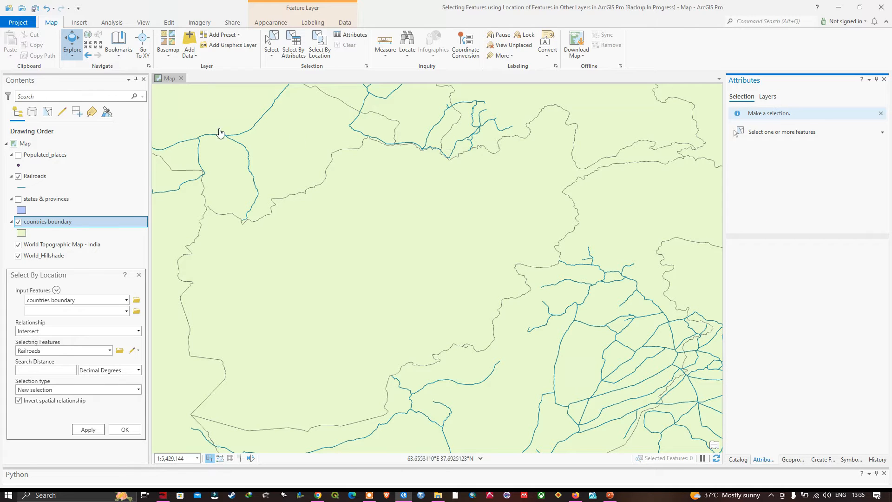
pyautogui.click(55, 226)
pyautogui.rightClick(55, 227)
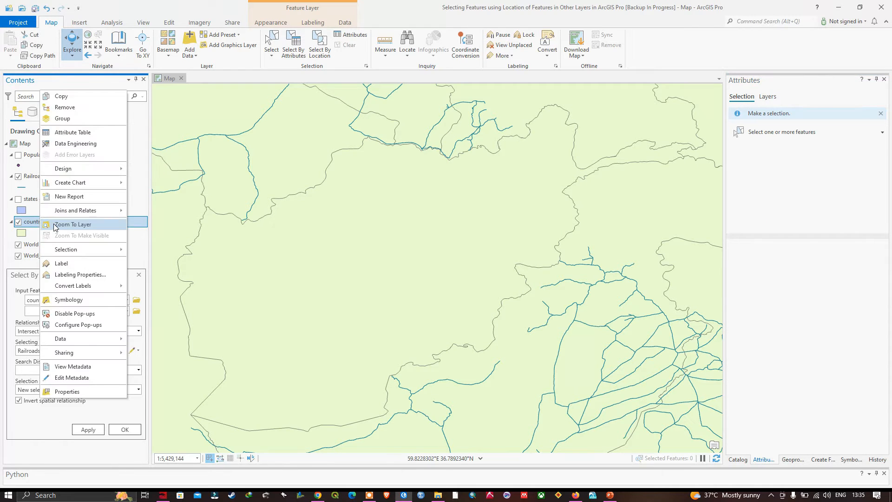
pyautogui.click(58, 225)
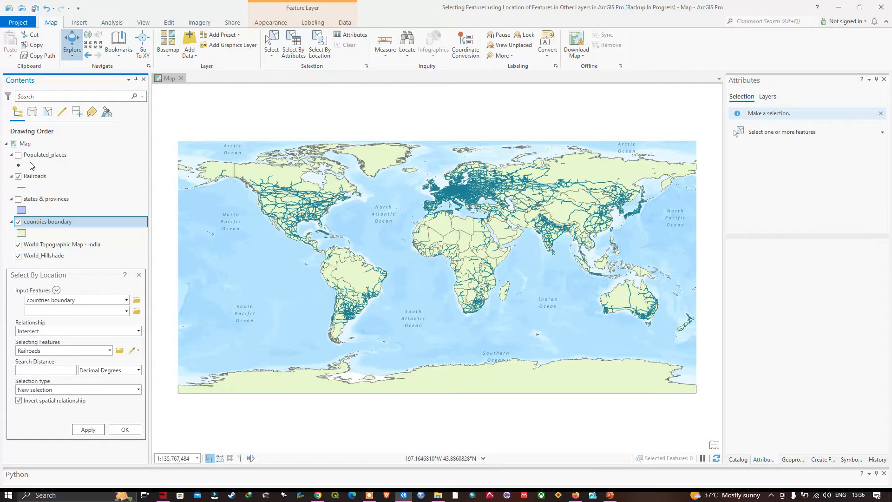
# Step: Show the Populated_places and states & provinces layers and select features with a circle drawn over the Middle East
pyautogui.click(18, 155)
pyautogui.click(18, 199)
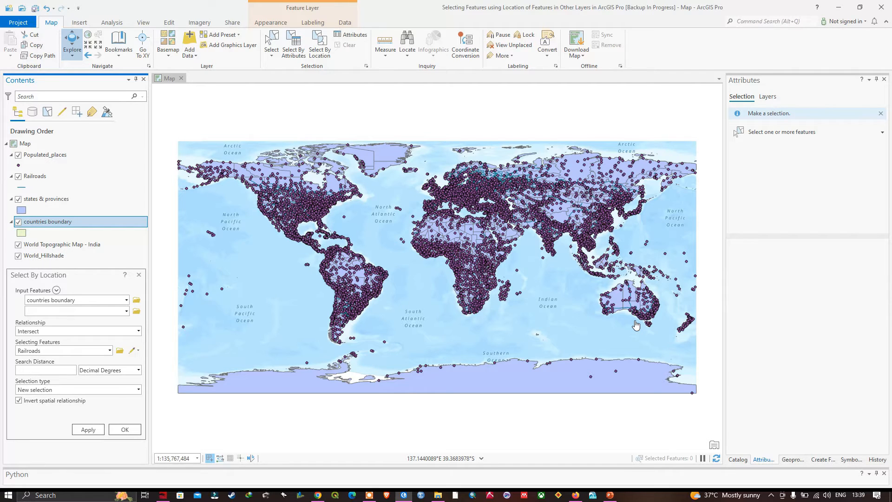
pyautogui.click(272, 55)
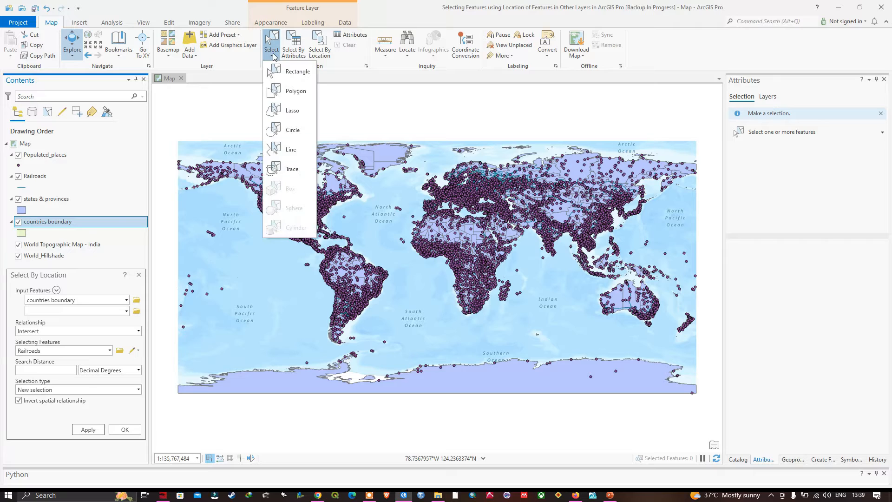
pyautogui.click(289, 130)
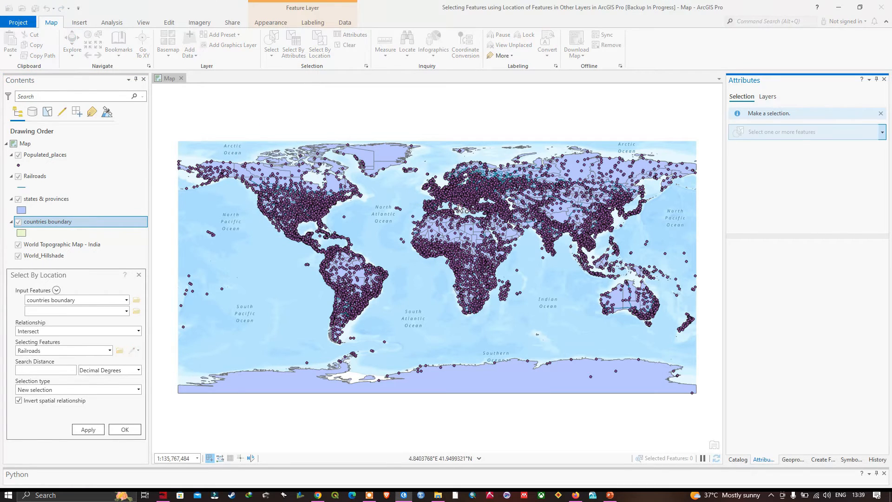
pyautogui.click(492, 191)
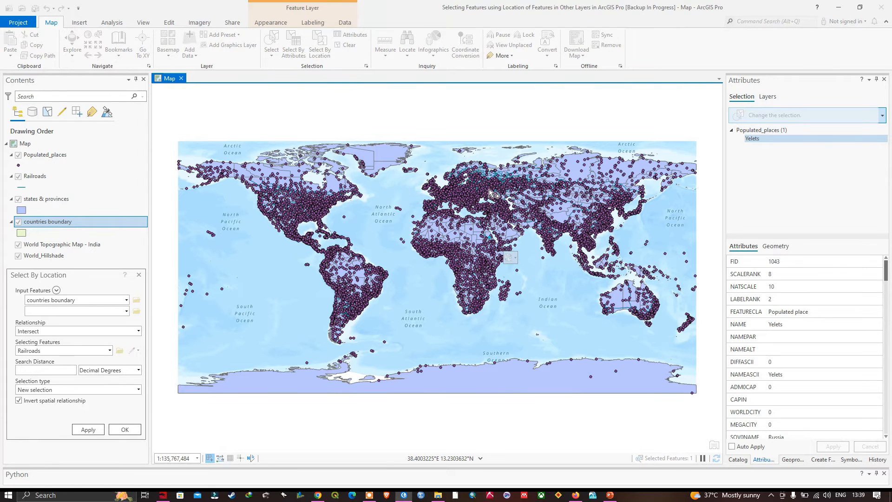
pyautogui.rightClick(488, 188)
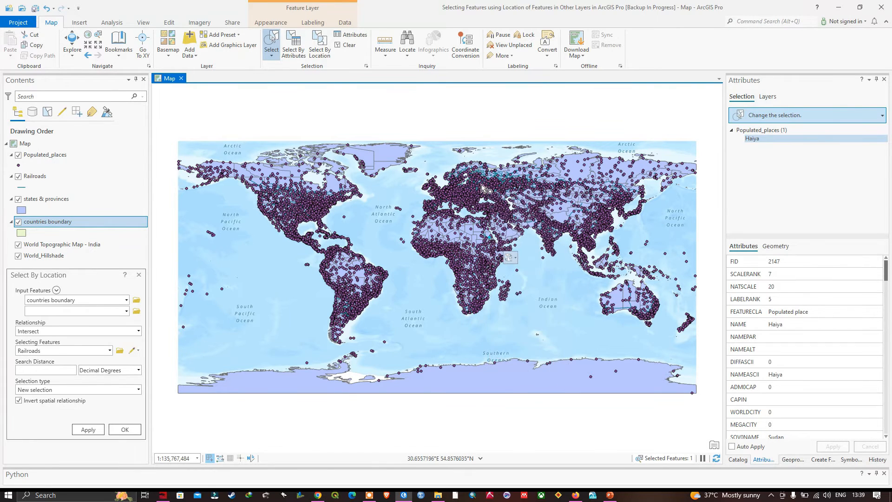
pyautogui.moveTo(491, 210); pyautogui.dragTo(530, 247)
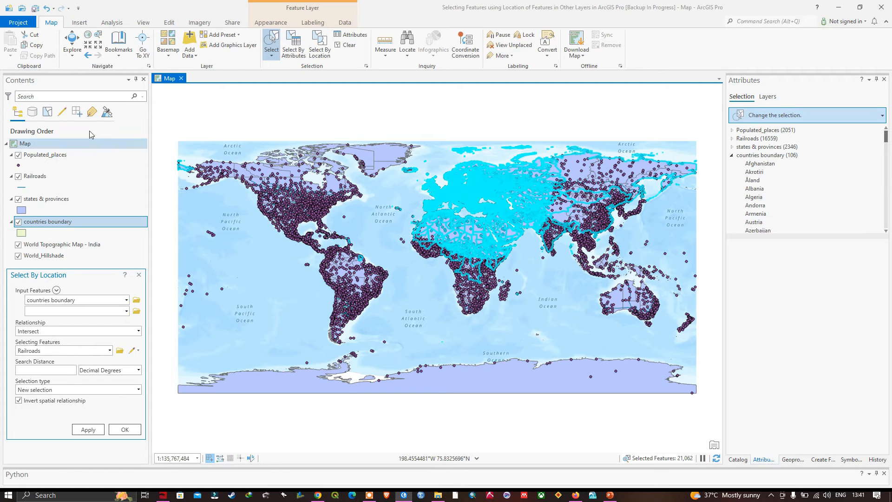
# Step: List layers by selection and clear the Railroads layer's selection
pyautogui.click(48, 114)
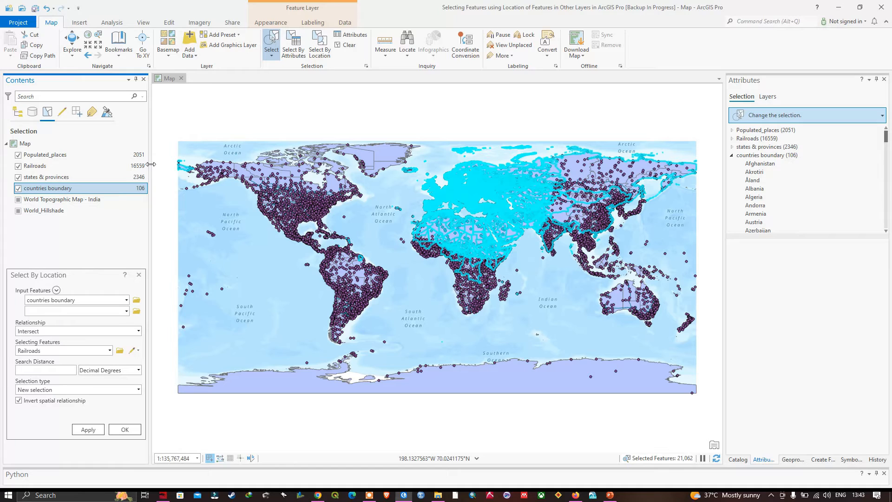
pyautogui.rightClick(48, 165)
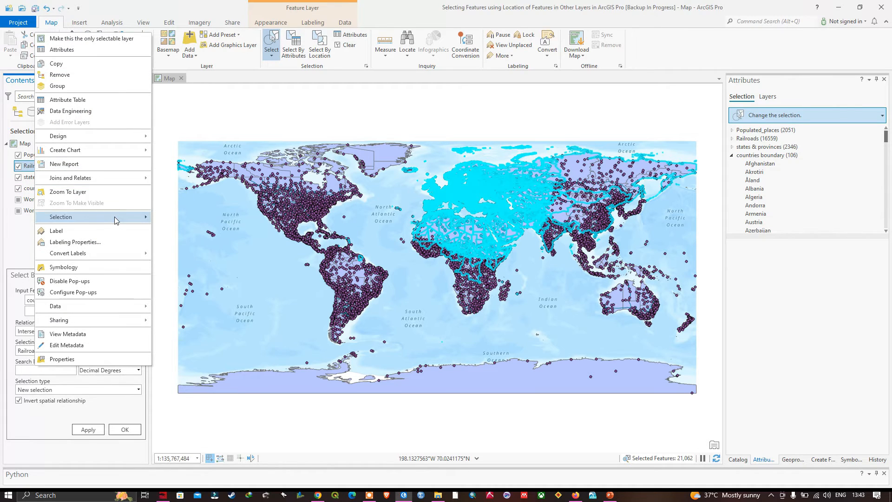
pyautogui.moveTo(114, 217)
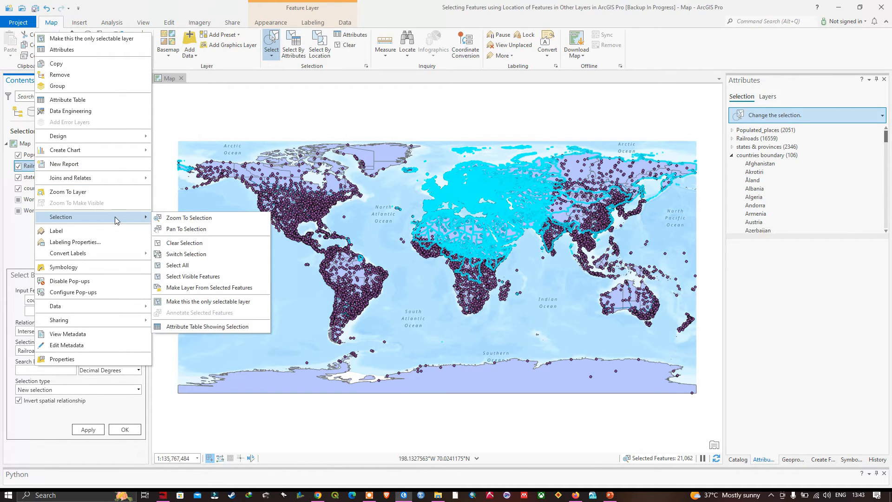
pyautogui.click(196, 244)
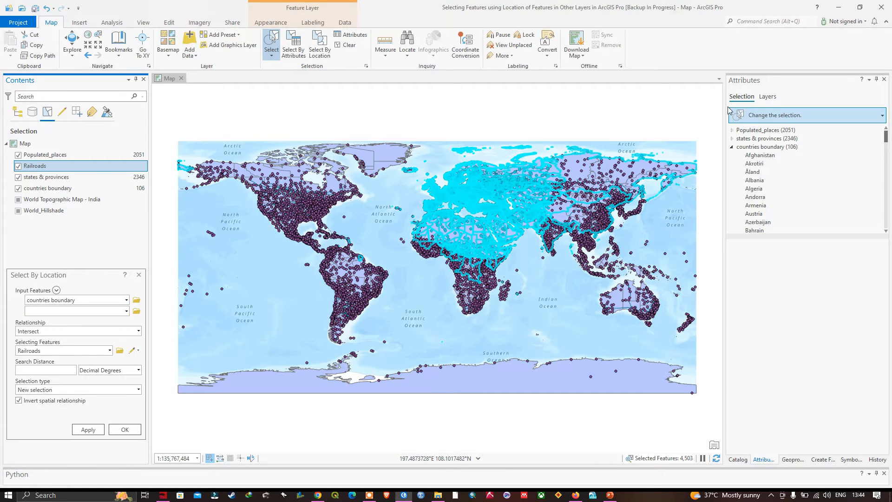
# Step: Clear the selections of the states & provinces and countries boundary layers, leaving only populated places selected
pyautogui.click(755, 141)
pyautogui.rightClick(755, 141)
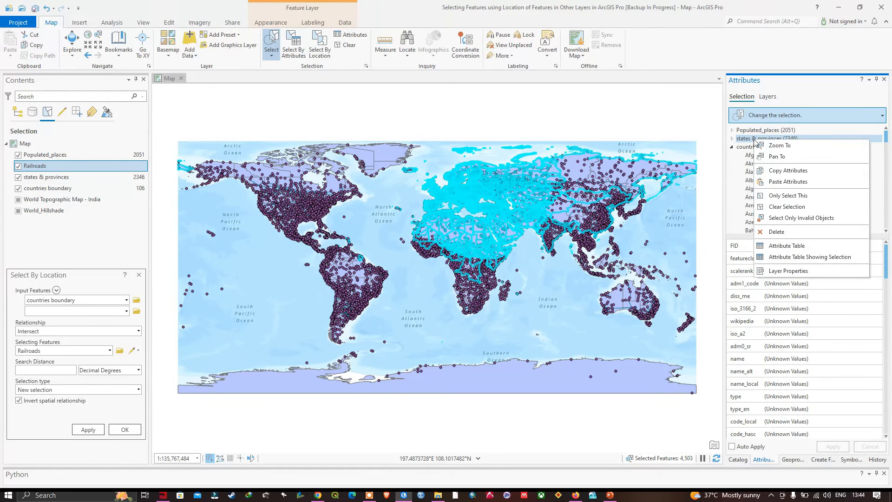
pyautogui.click(788, 207)
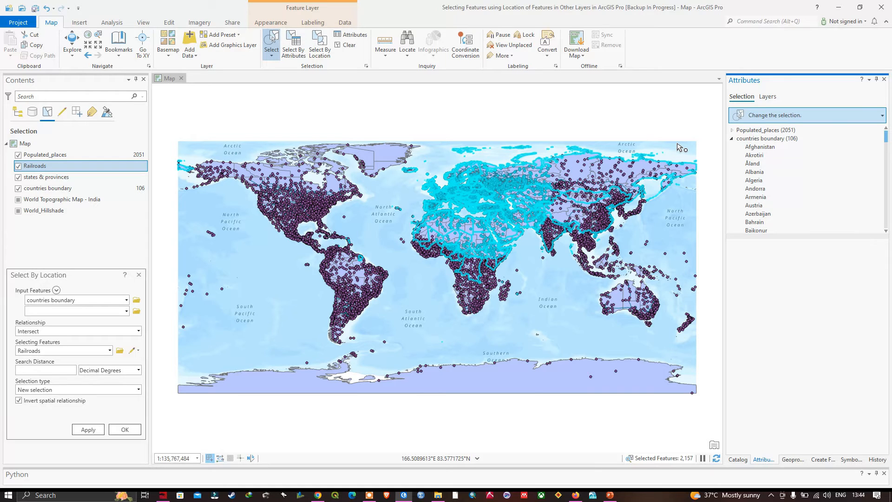
pyautogui.click(768, 139)
pyautogui.rightClick(768, 140)
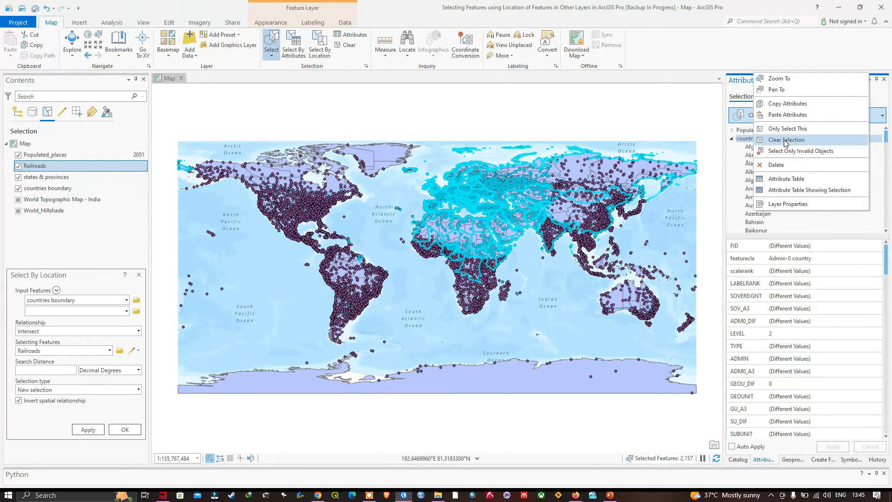
pyautogui.click(785, 139)
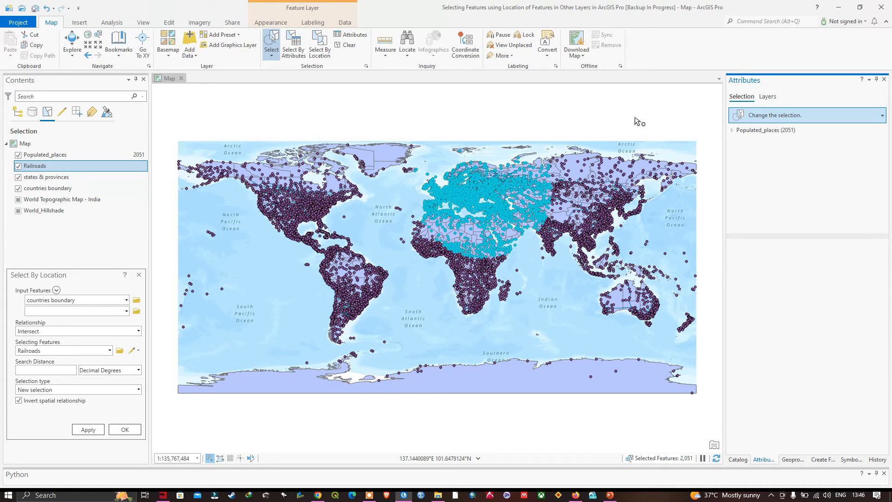
# Step: Open Select By Attributes for Populated_places with the selection type Remove from the current selection
pyautogui.click(293, 51)
pyautogui.moveTo(465, 127); pyautogui.dragTo(803, 161)
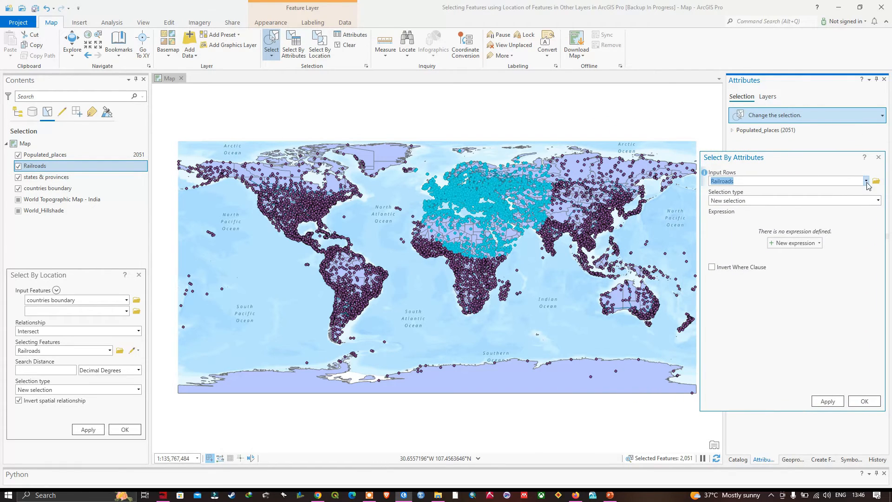
pyautogui.click(866, 182)
pyautogui.click(765, 192)
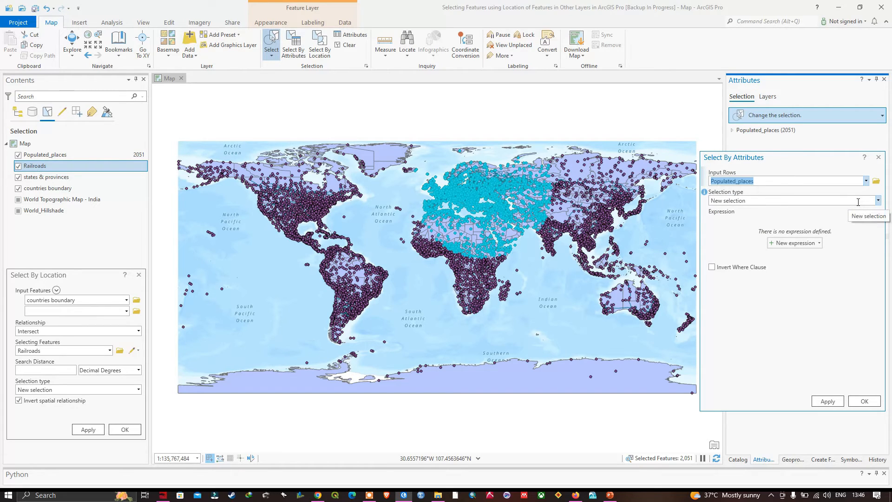
pyautogui.click(877, 201)
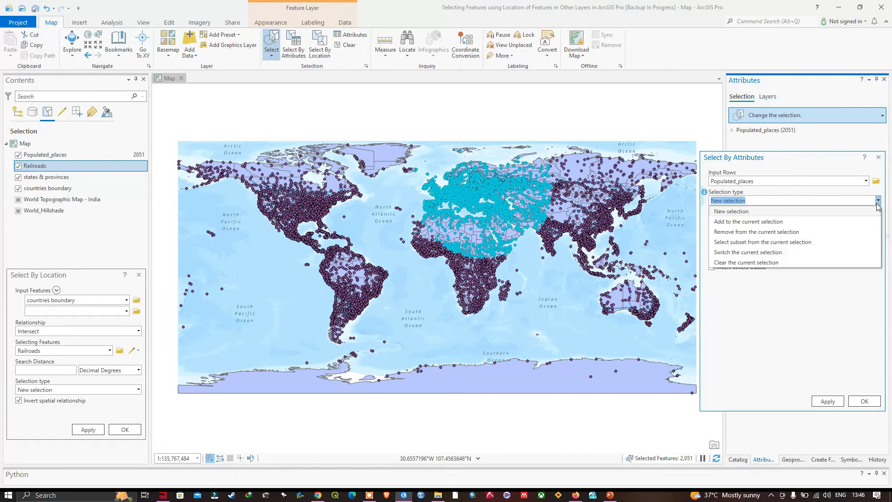
pyautogui.click(764, 232)
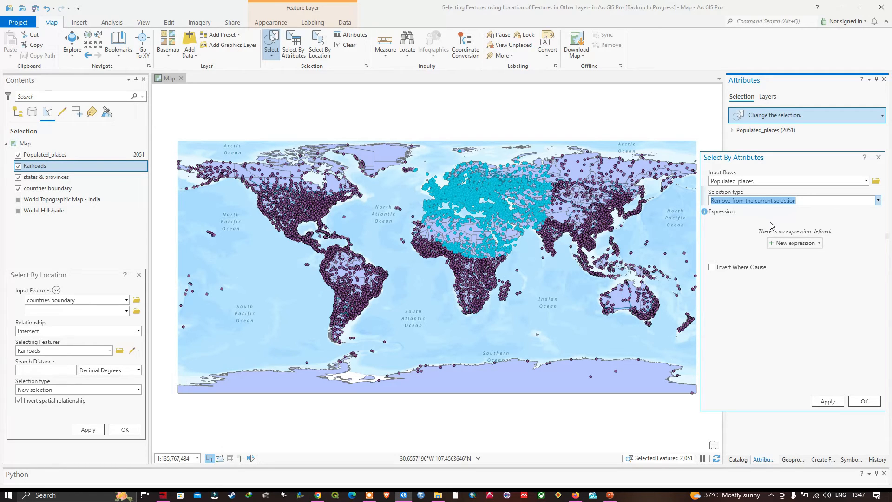
# Step: Build the clause ADM0CAP is equal to 1 and apply it to drop capitals from the selection
pyautogui.click(806, 246)
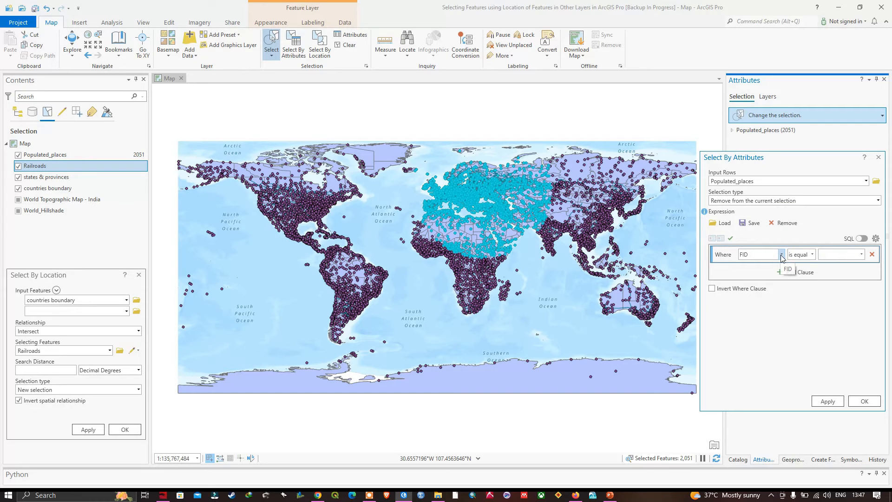
pyautogui.click(782, 255)
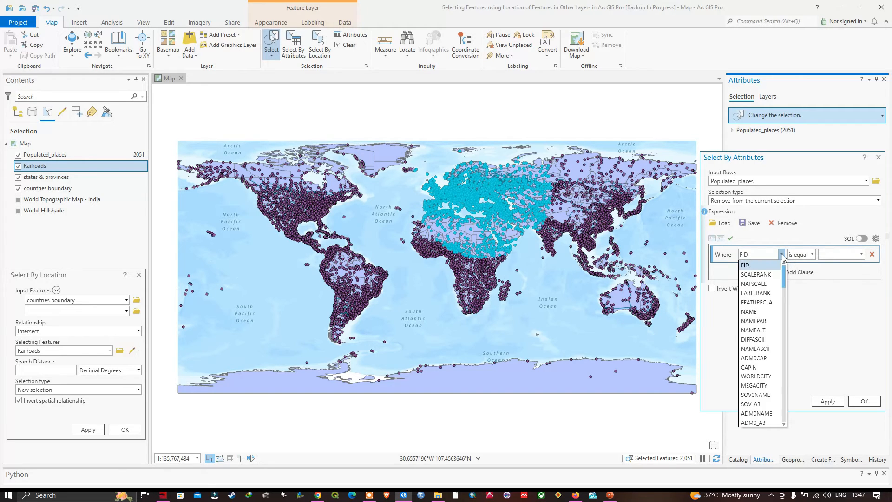
pyautogui.click(759, 361)
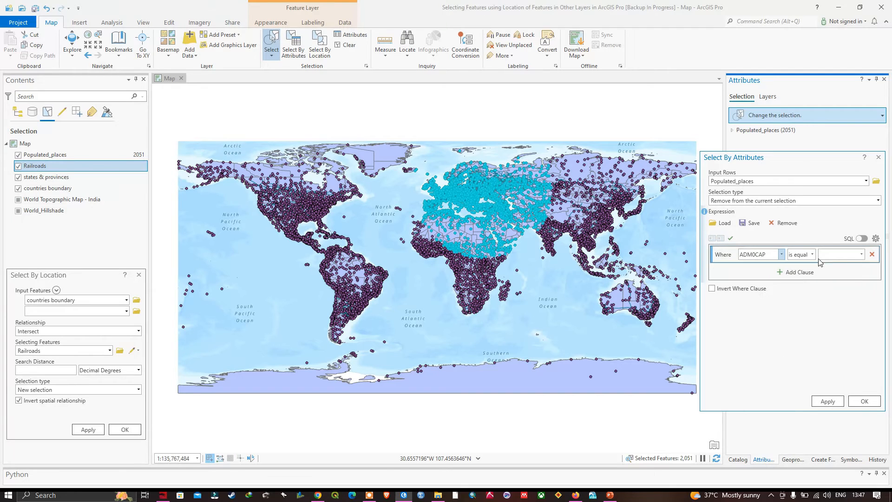
pyautogui.click(864, 255)
pyautogui.click(833, 277)
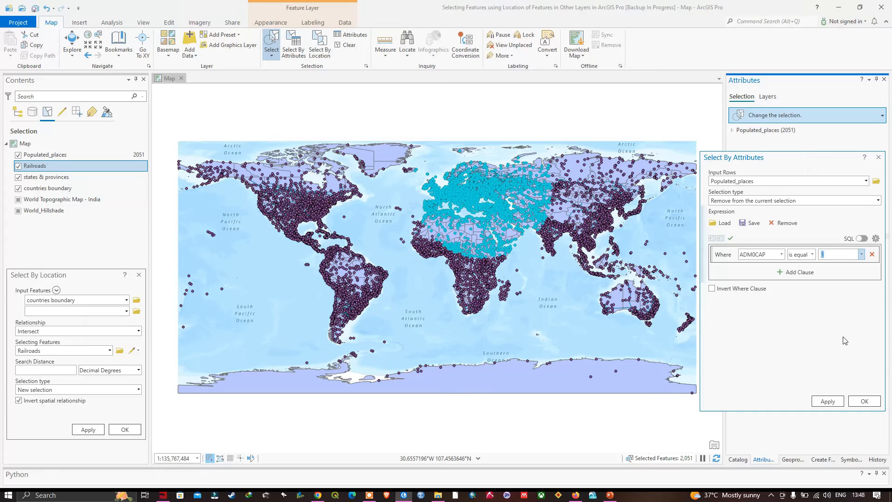
pyautogui.click(864, 401)
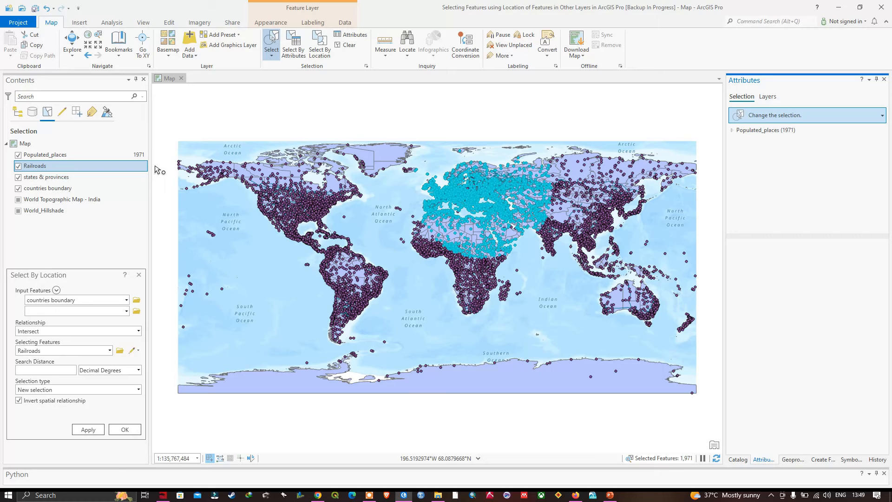
# Step: Open Select By Location and set the input features to Populated_places
pyautogui.click(320, 51)
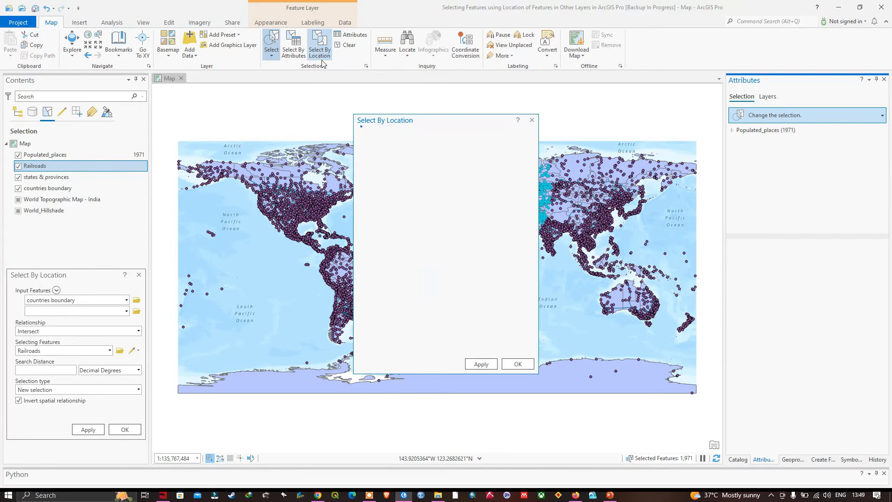
pyautogui.moveTo(438, 123); pyautogui.dragTo(765, 163)
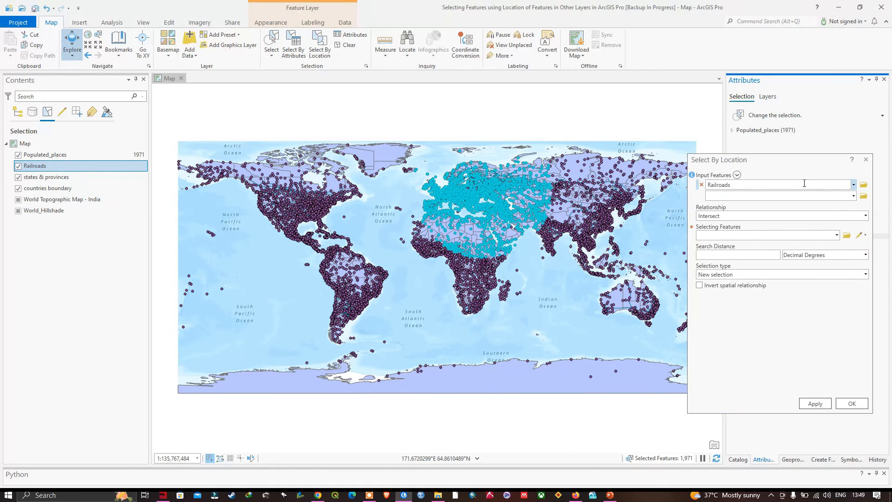
pyautogui.click(854, 184)
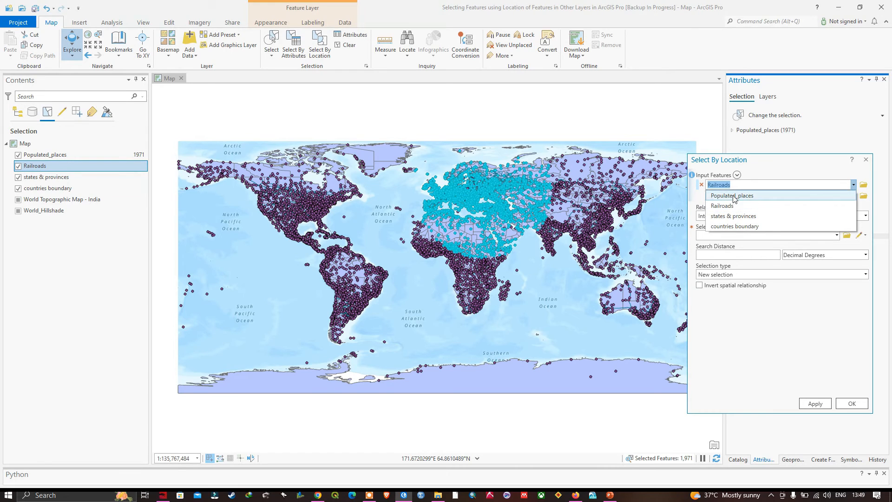
pyautogui.click(733, 197)
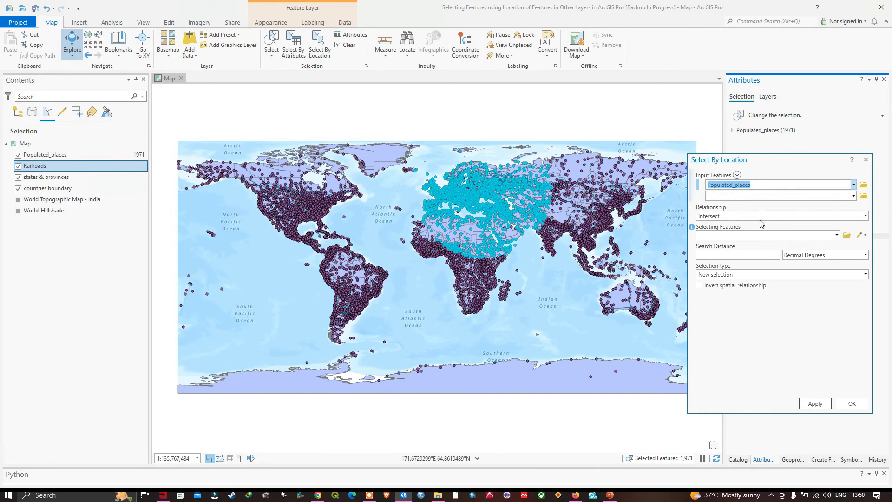
# Step: Set the relationship to Within a distance geodesic and open the relationship help description
pyautogui.click(865, 216)
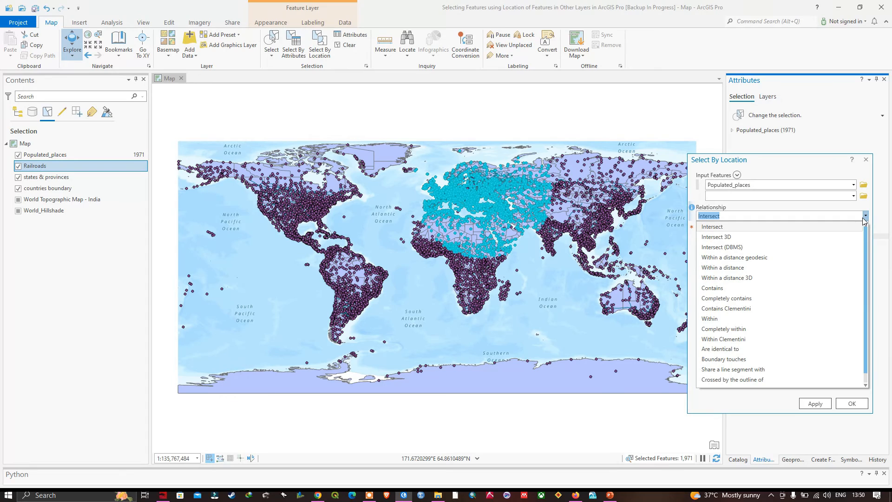
pyautogui.click(736, 258)
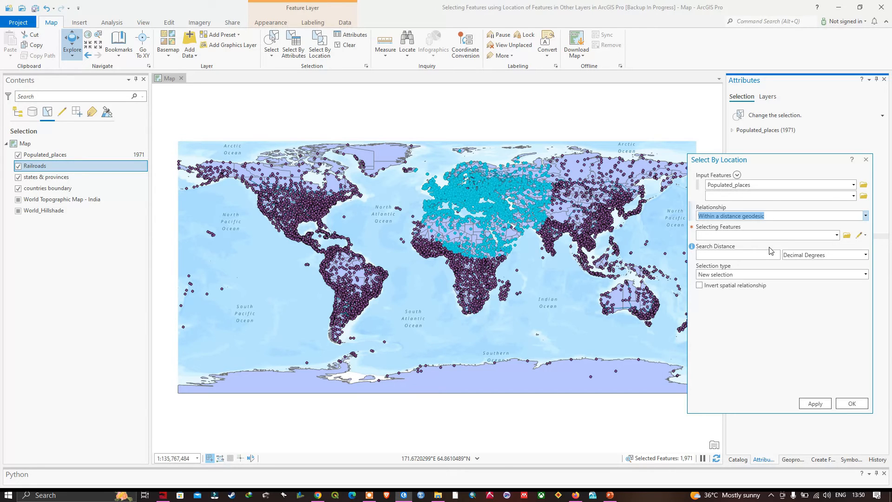
pyautogui.click(865, 216)
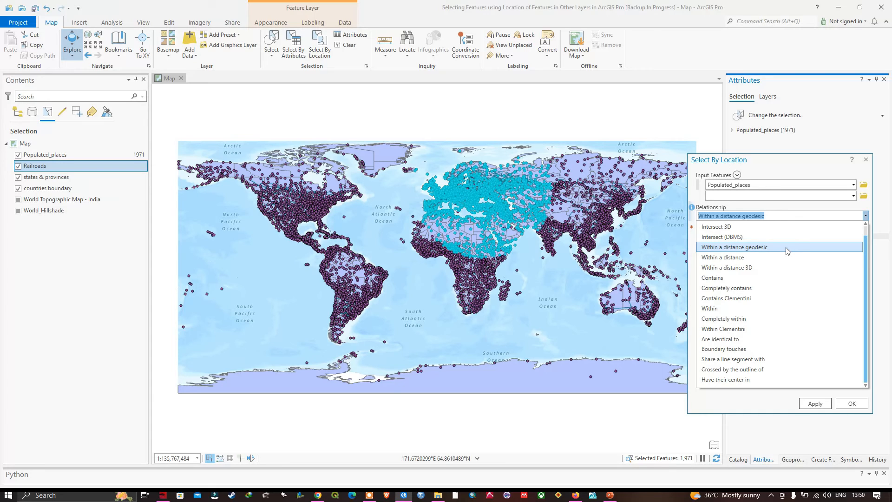
pyautogui.click(728, 249)
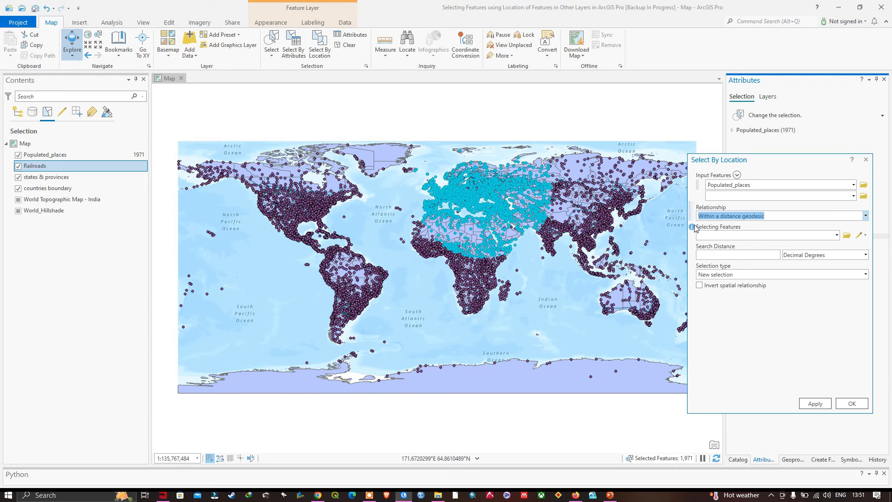
pyautogui.moveTo(693, 208)
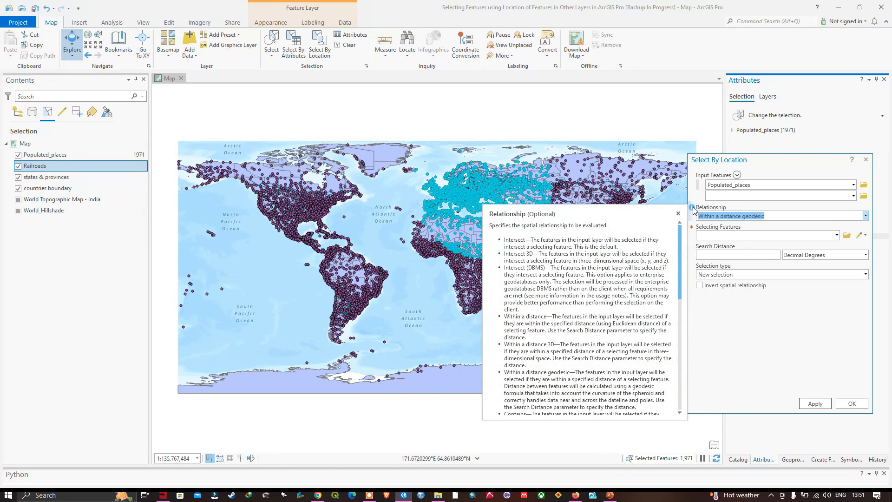
pyautogui.click(692, 210)
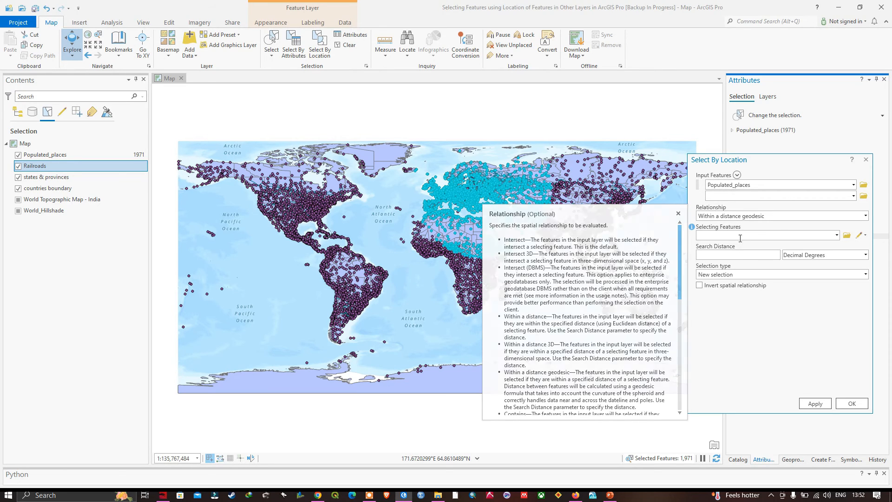
# Step: Use Railroads as the selecting features with a search distance of 1 Kilometers
pyautogui.click(837, 235)
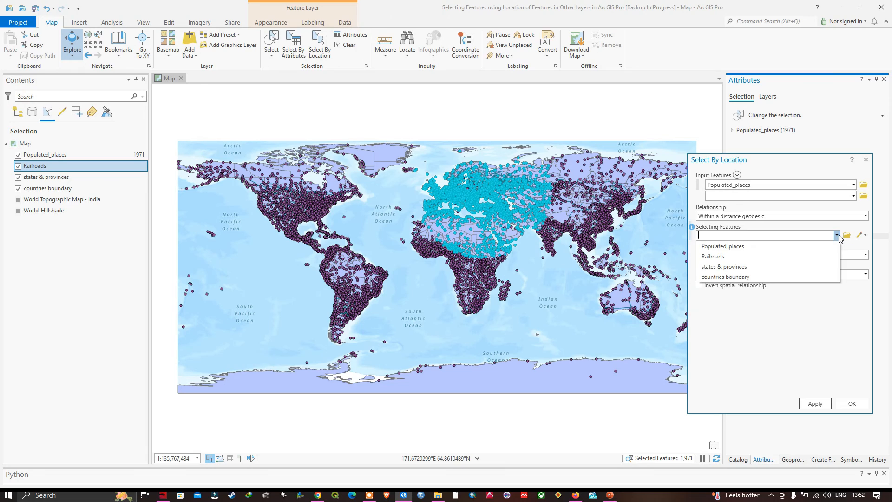
pyautogui.click(726, 254)
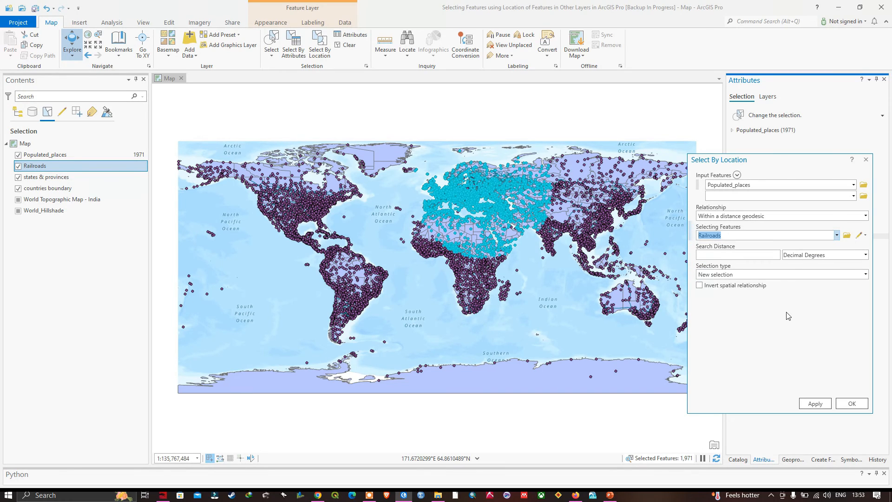
pyautogui.click(773, 257)
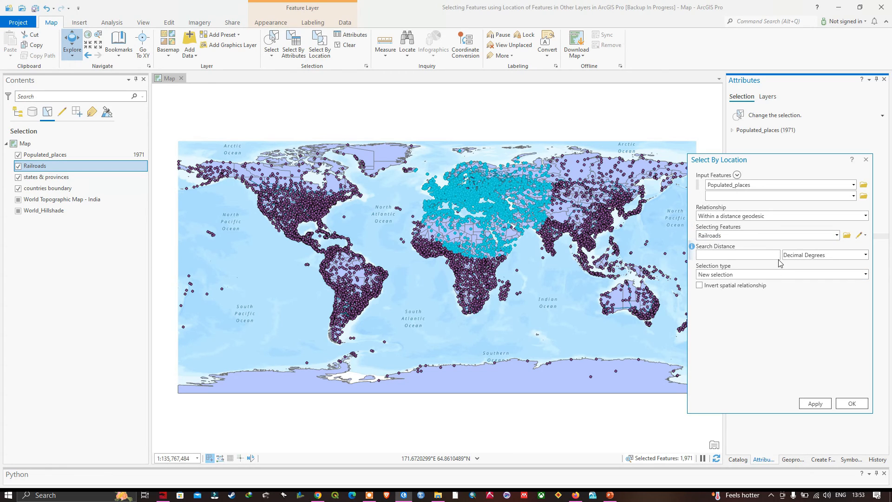
pyautogui.write('1')
pyautogui.click(865, 255)
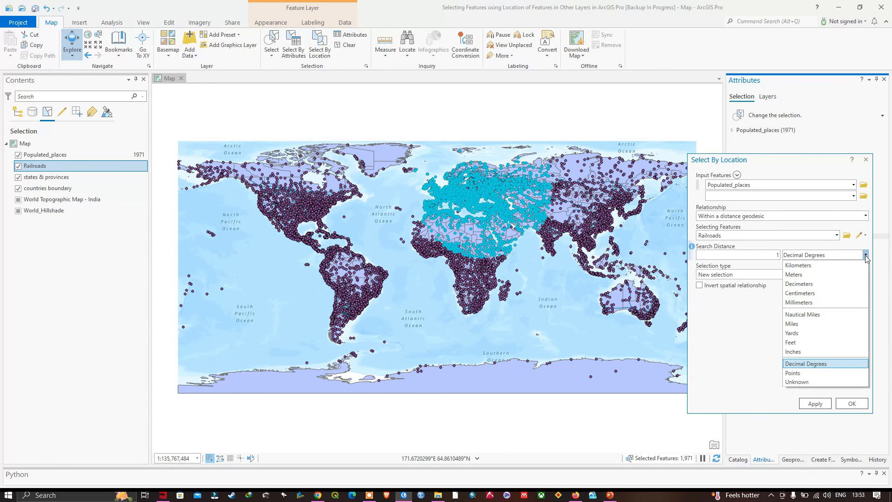
pyautogui.click(798, 266)
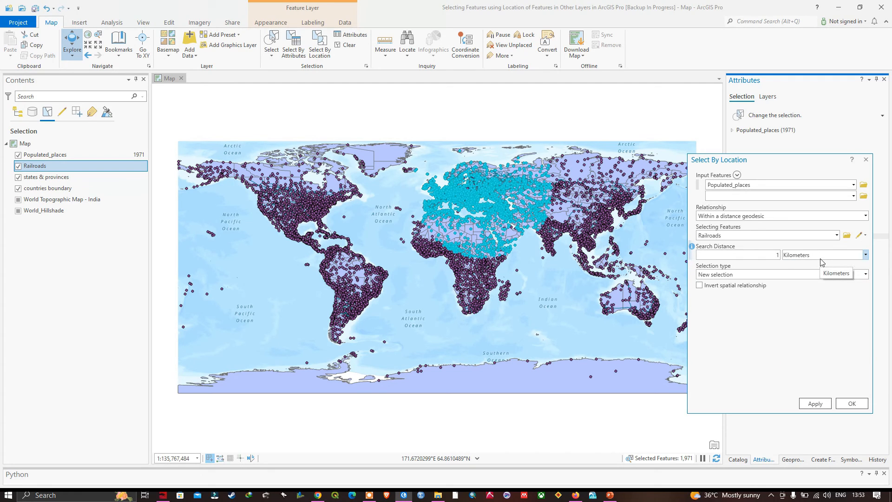
# Step: Set the selection type to Select subset from the current selection, run the tool and open its progress details
pyautogui.click(865, 275)
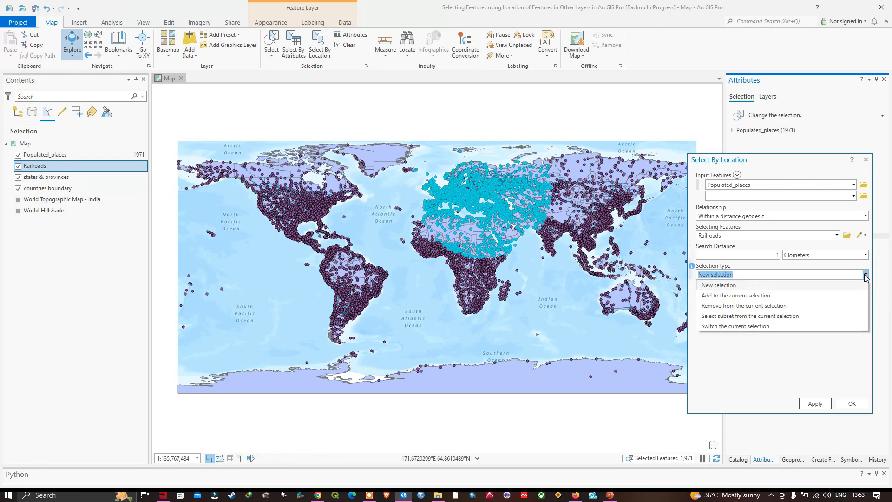
pyautogui.click(760, 318)
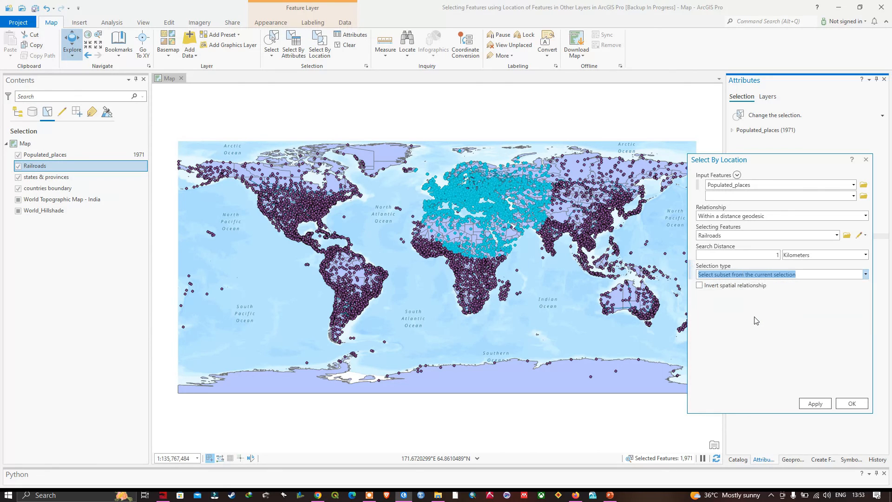
pyautogui.click(853, 403)
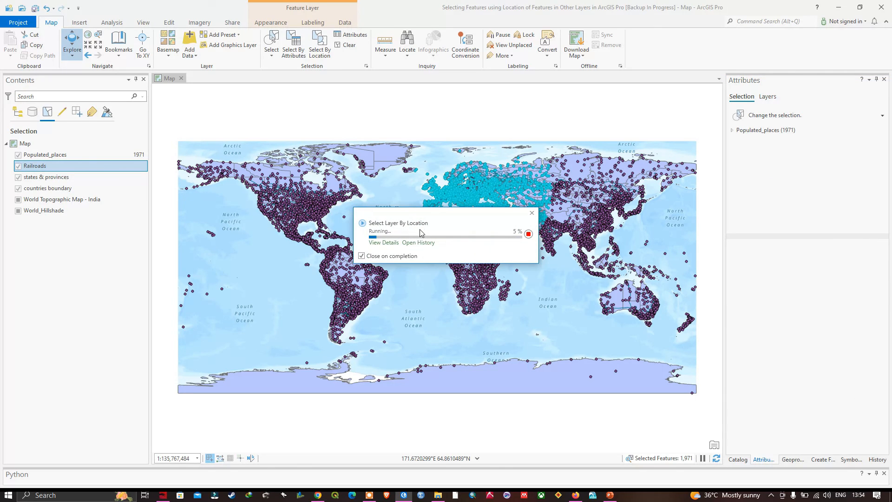
pyautogui.click(384, 242)
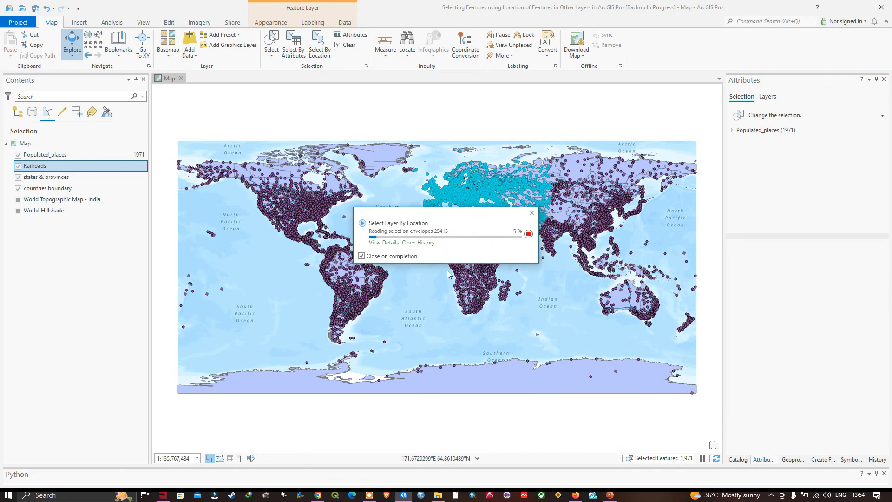